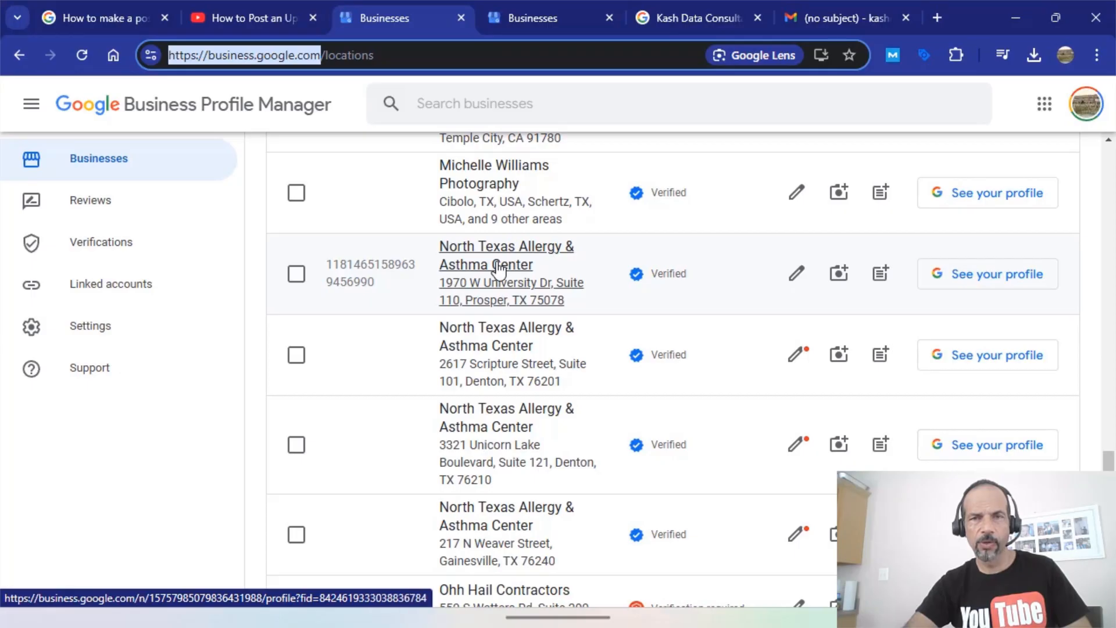
- Open the Prosper location's profile for North Texas Allergy & Asthma Center and start a new update
click(499, 269)
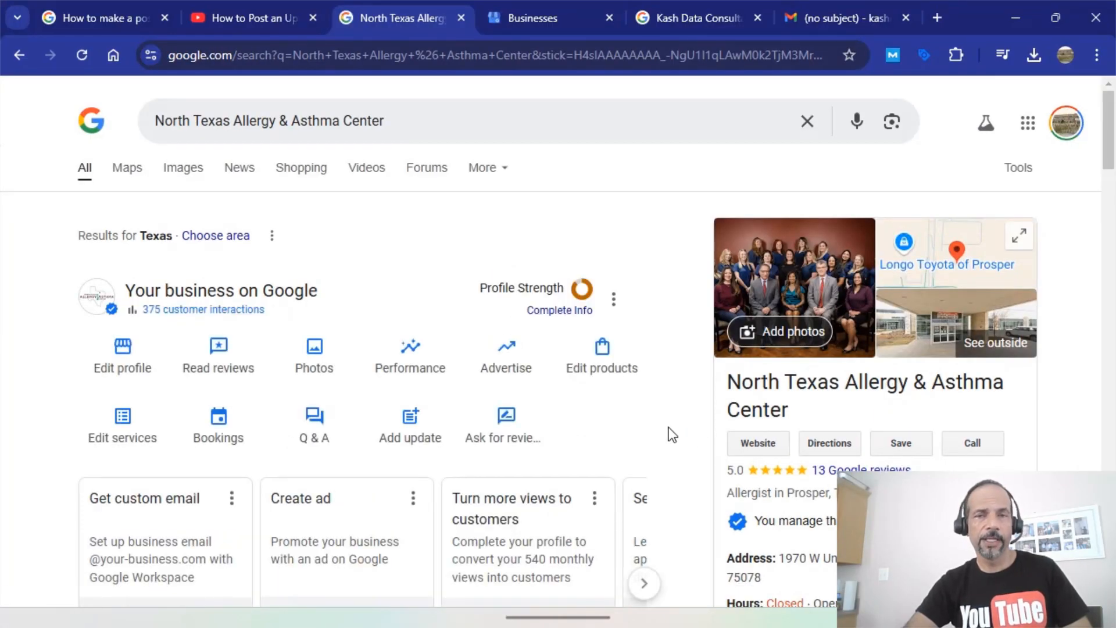
scroll(521, 400, down, 2)
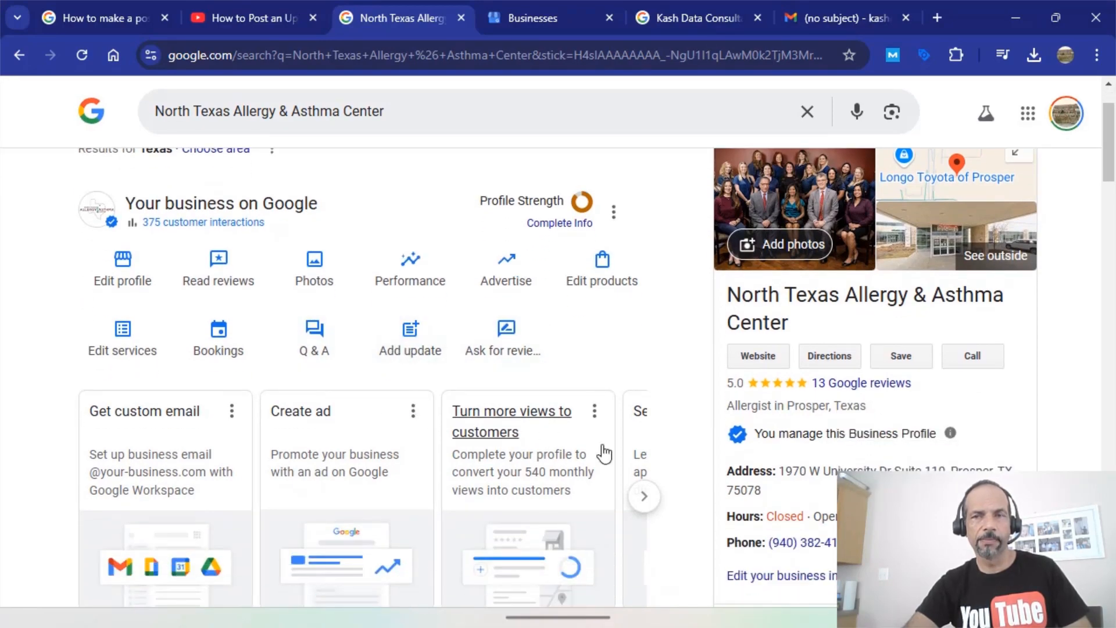
scroll(640, 494, down, 9)
scroll(558, 378, down, 8)
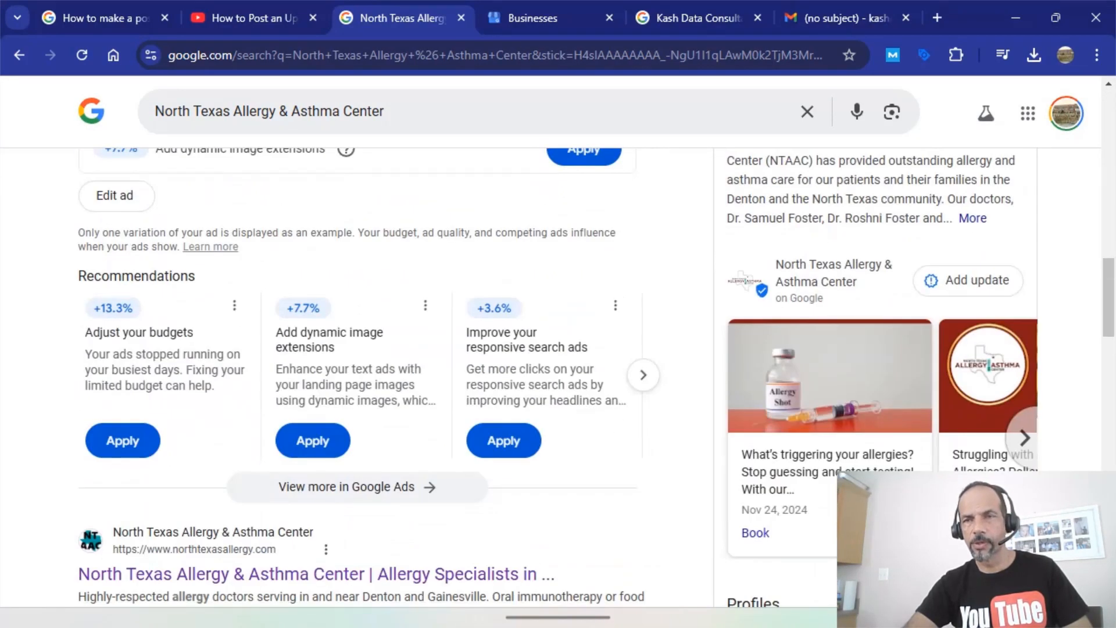
scroll(977, 373, down, 3)
scroll(976, 372, up, 5)
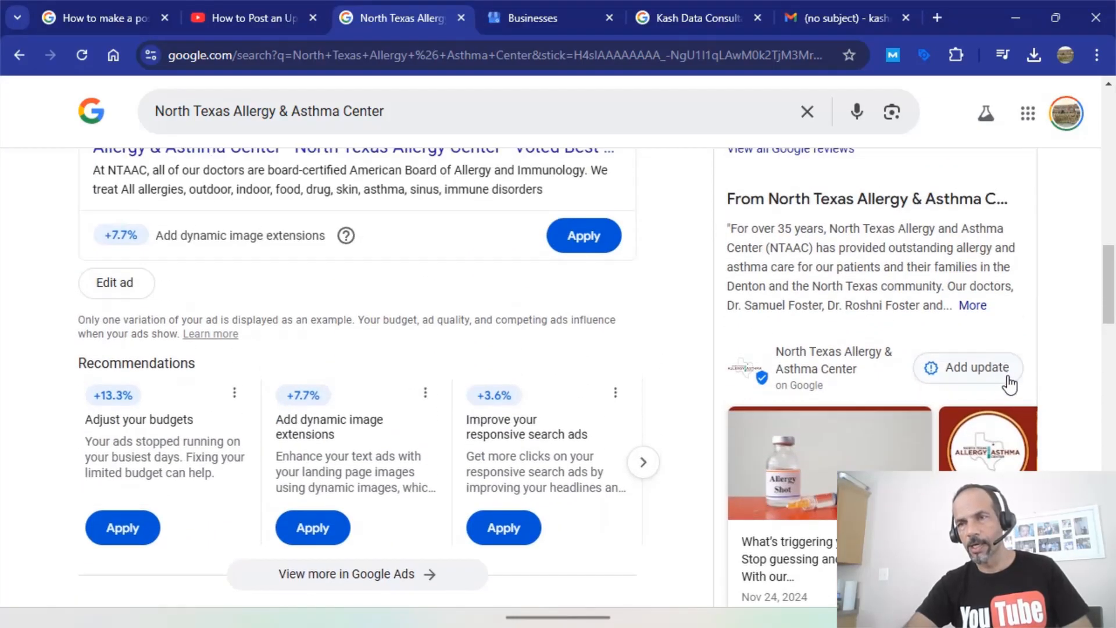
click(972, 371)
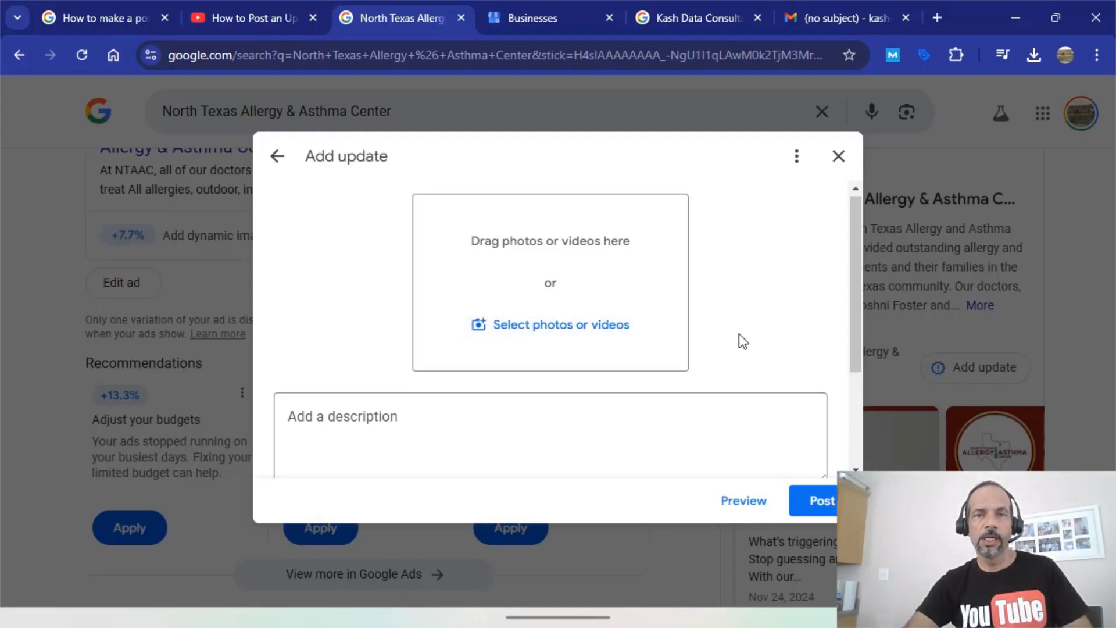
scroll(738, 335, down, 3)
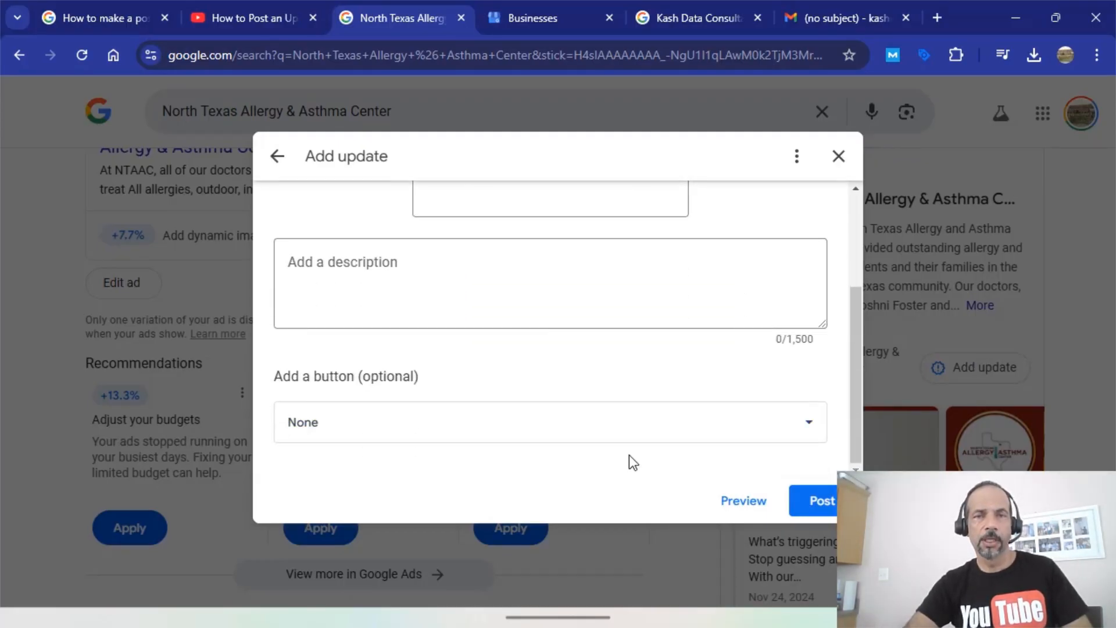
- Switch to Word and copy the seasonal allergies description paragraph from update-1-ntaac-dec-2024.docx
mouse_move(544, 608)
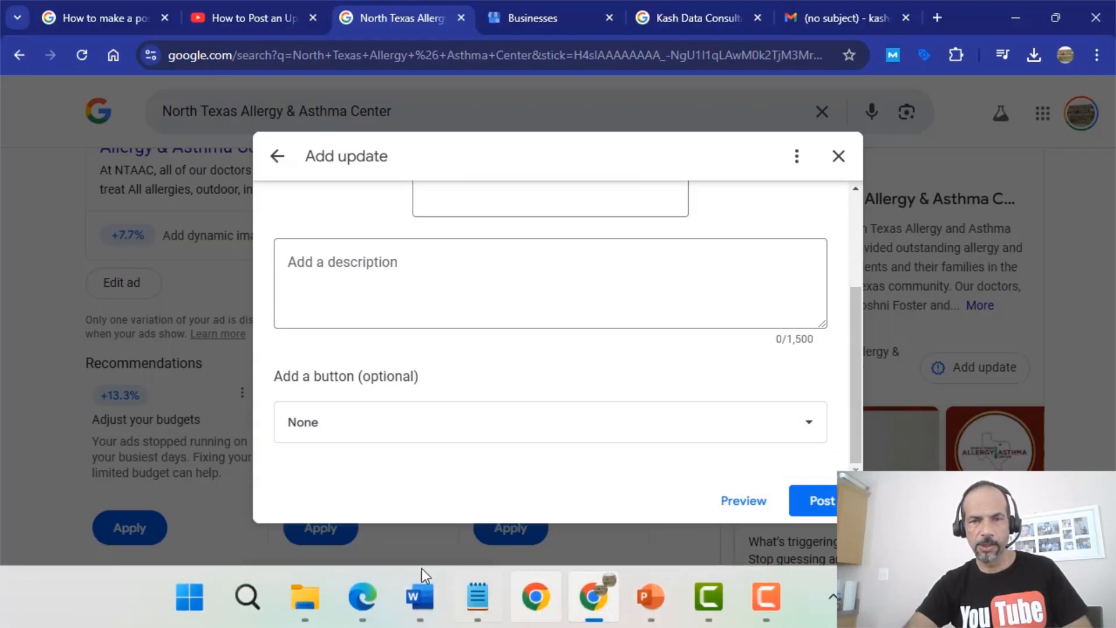
mouse_move(408, 583)
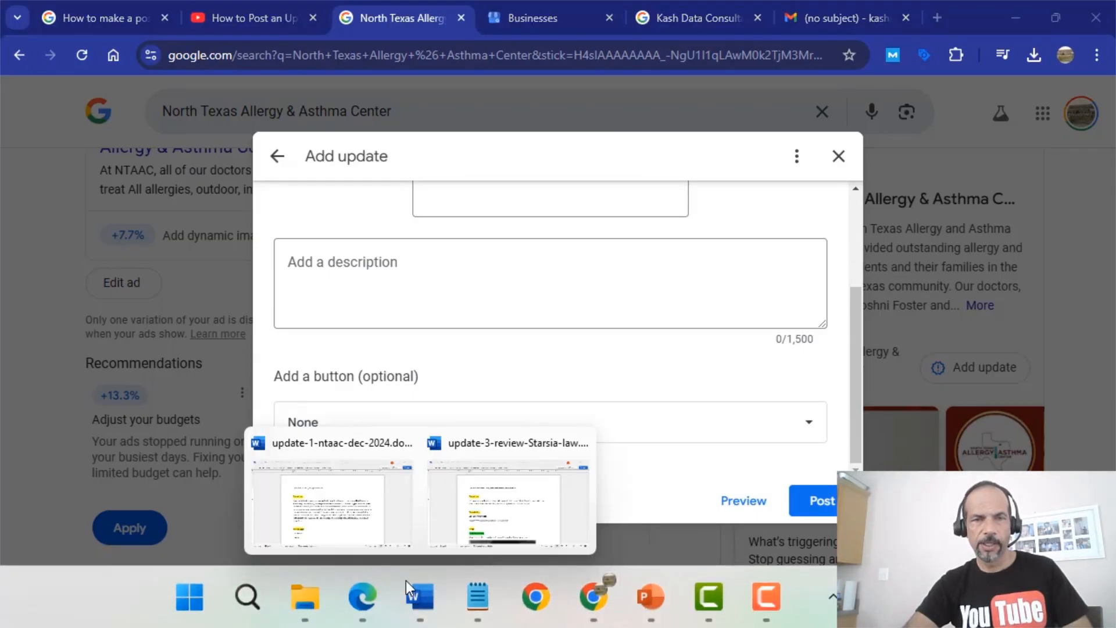
click(325, 497)
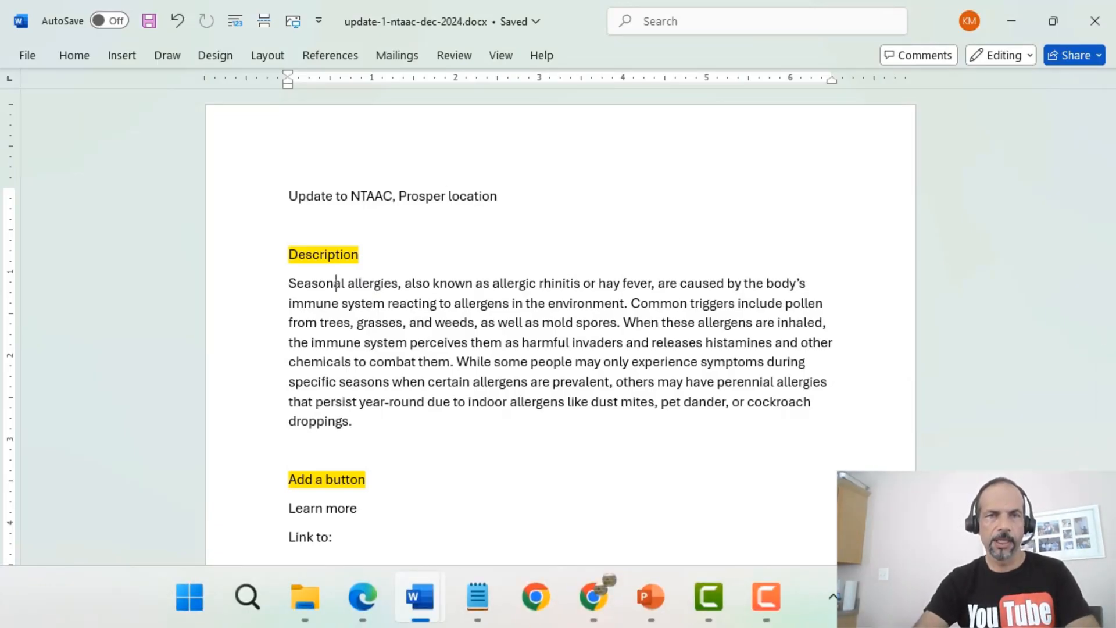
key(Left)
key(Left)
key(Left)
key(shift+Down)
key(shift+Down)
key(shift+Down)
key(shift+Down)
key(shift+Down)
key(shift+Down)
key(shift+Down)
key(shift+Down)
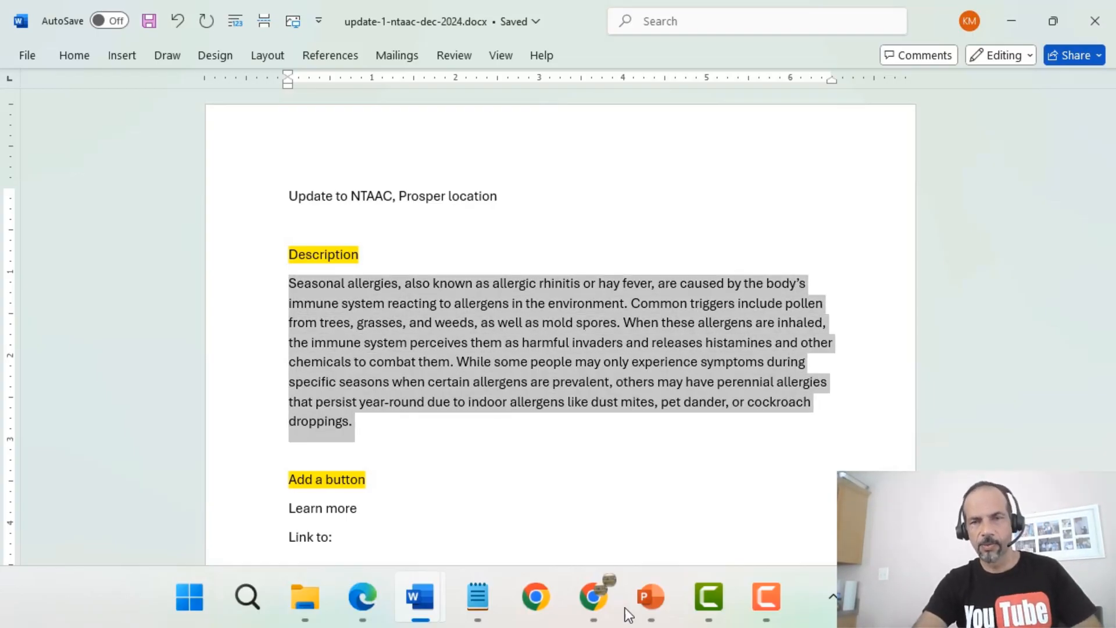
- Return to Chrome and paste the copied seasonal allergies paragraph as the update's description
click(614, 604)
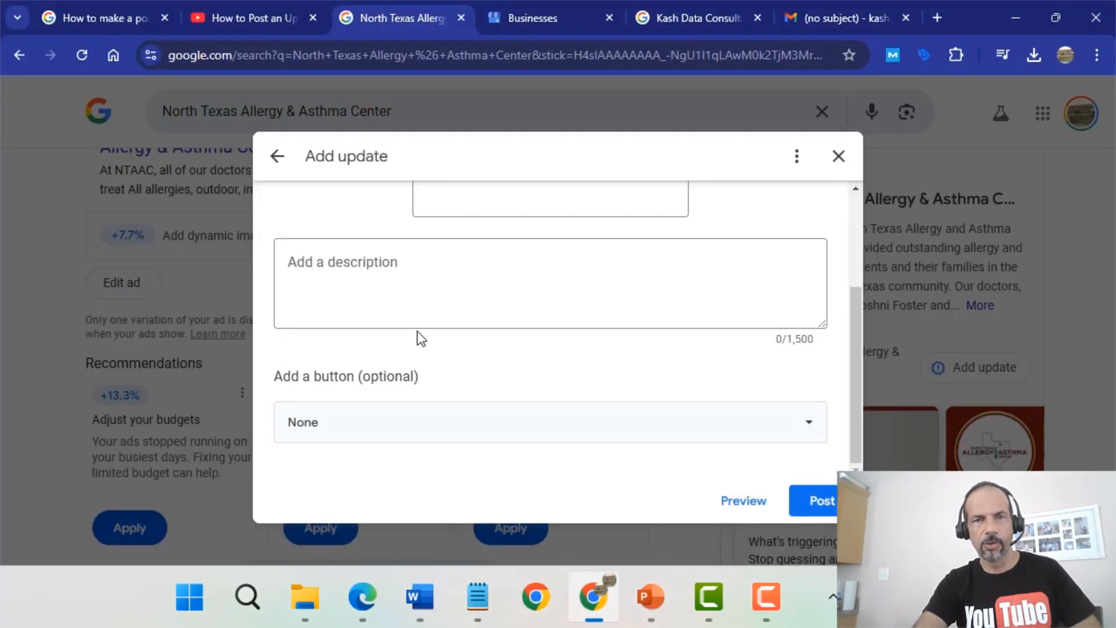
click(375, 259)
key(ctrl+v)
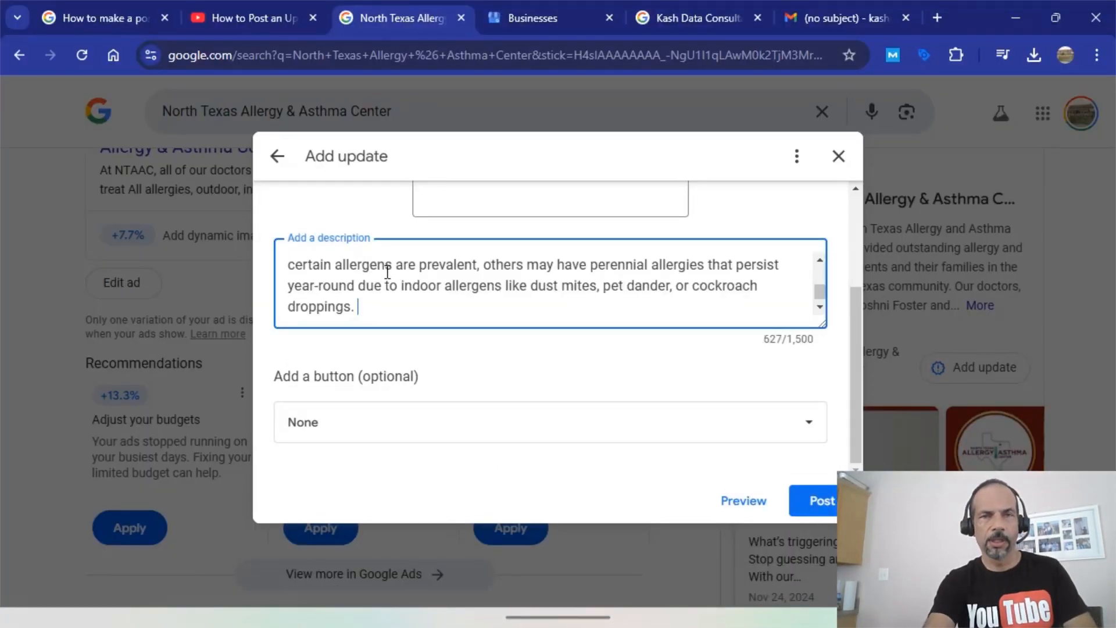
scroll(391, 271, up, 5)
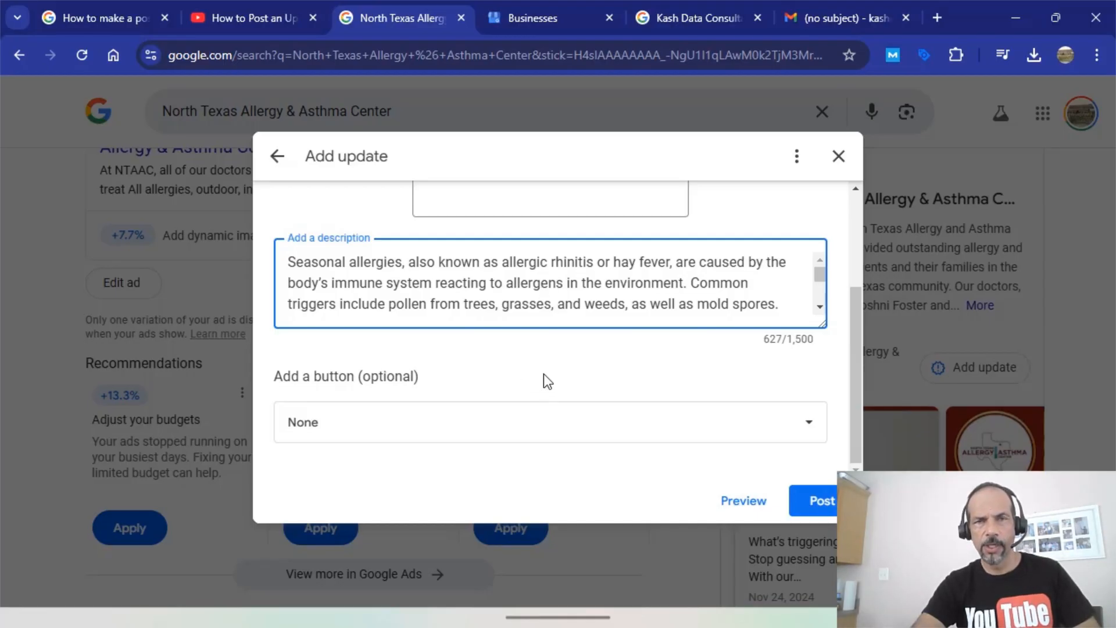
- Switch to File Explorer, locate seasonal-allergy-symptoms.jpg in the gmb-updates folder and copy the folder's path
click(314, 615)
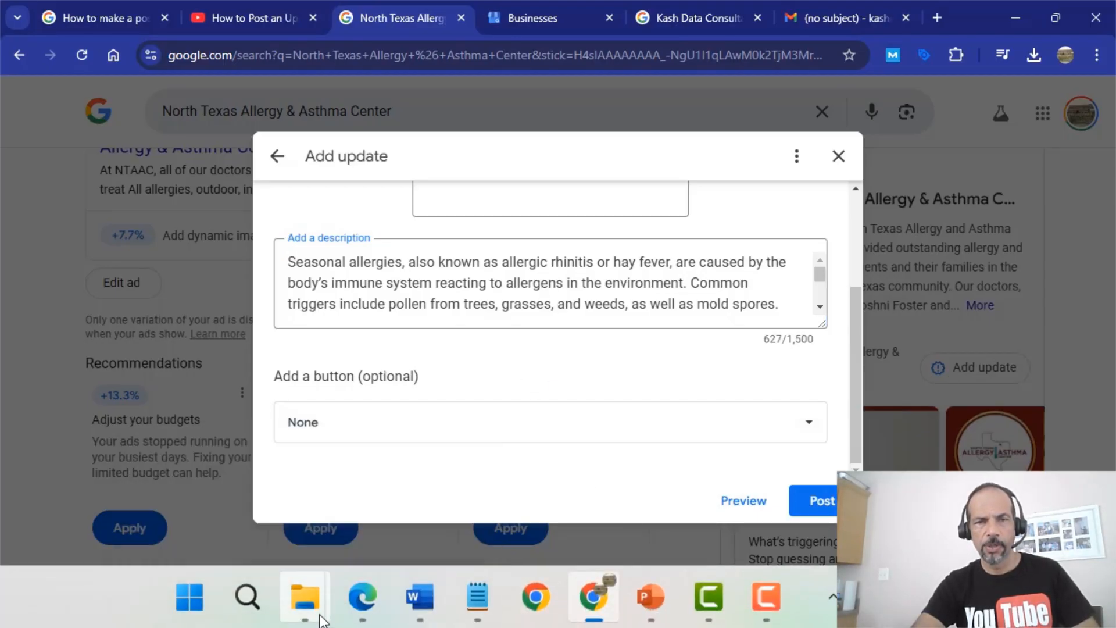
click(183, 515)
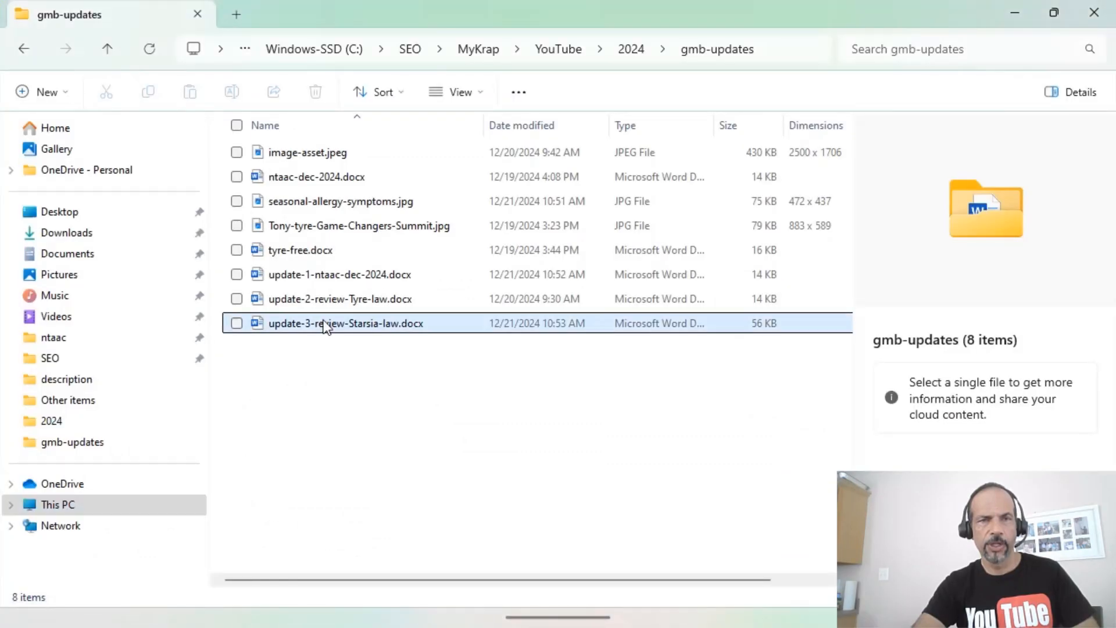
click(337, 203)
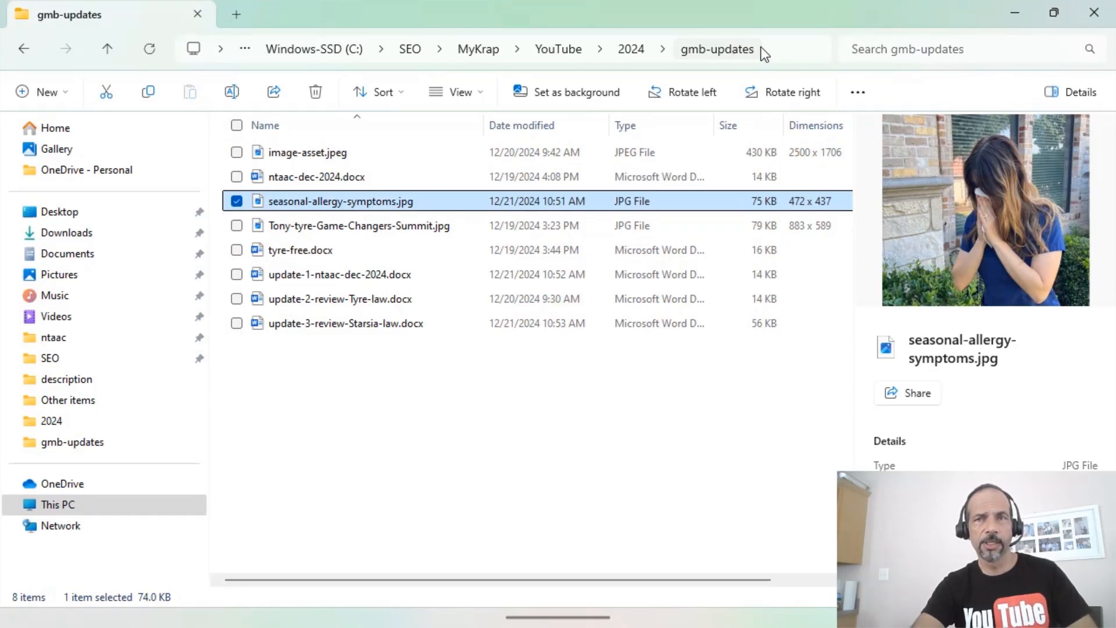
click(801, 55)
key(ctrl+c)
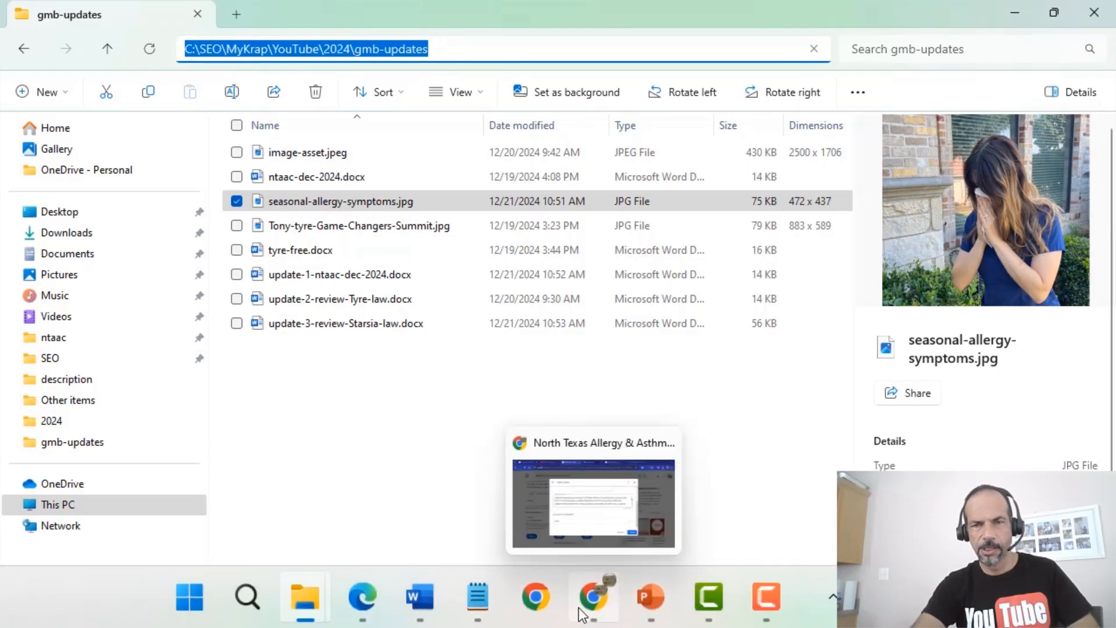
- Return to Chrome and add seasonal-allergy-symptoms.jpg from C:\SEO\MyKrap\YouTube\2024\gmb-updates as the update's photo
click(590, 599)
scroll(618, 266, up, 1)
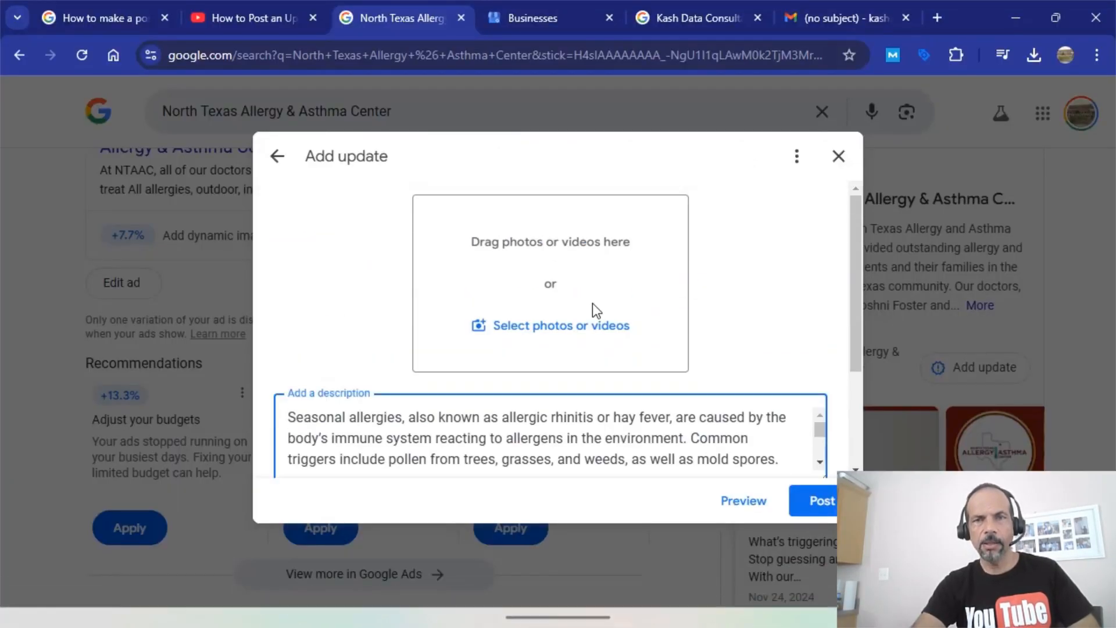
click(588, 339)
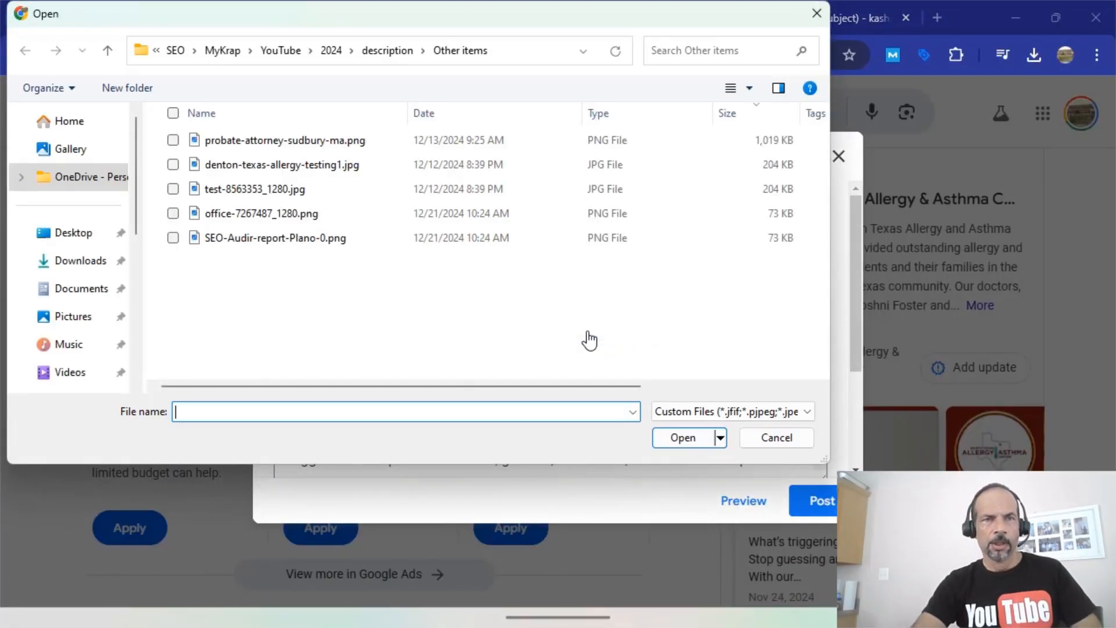
key(ctrl+v)
key(Return)
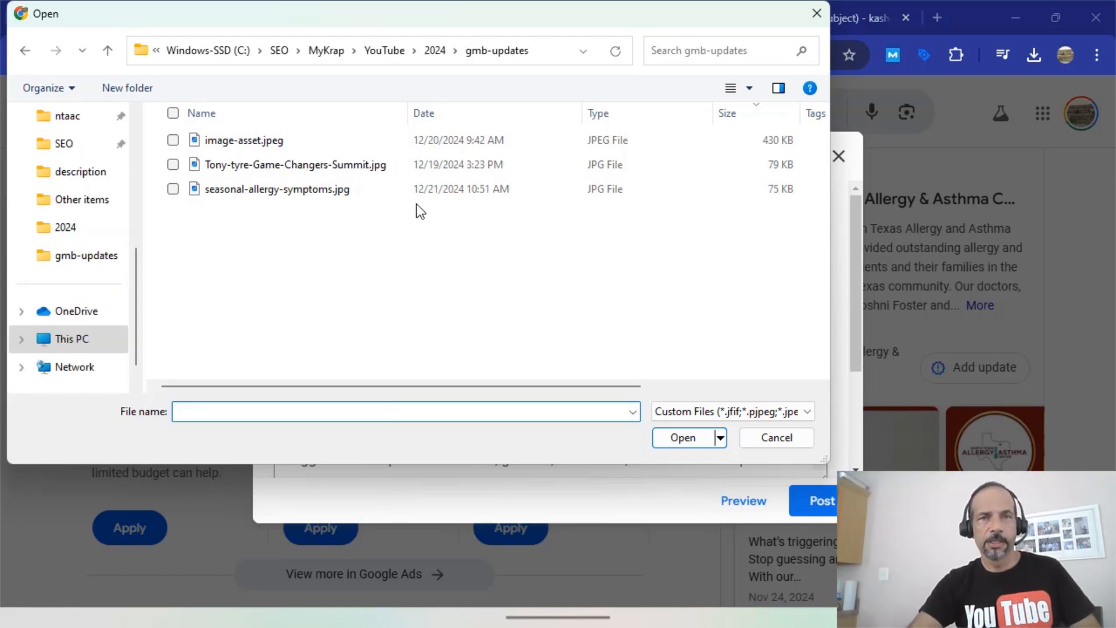
click(304, 194)
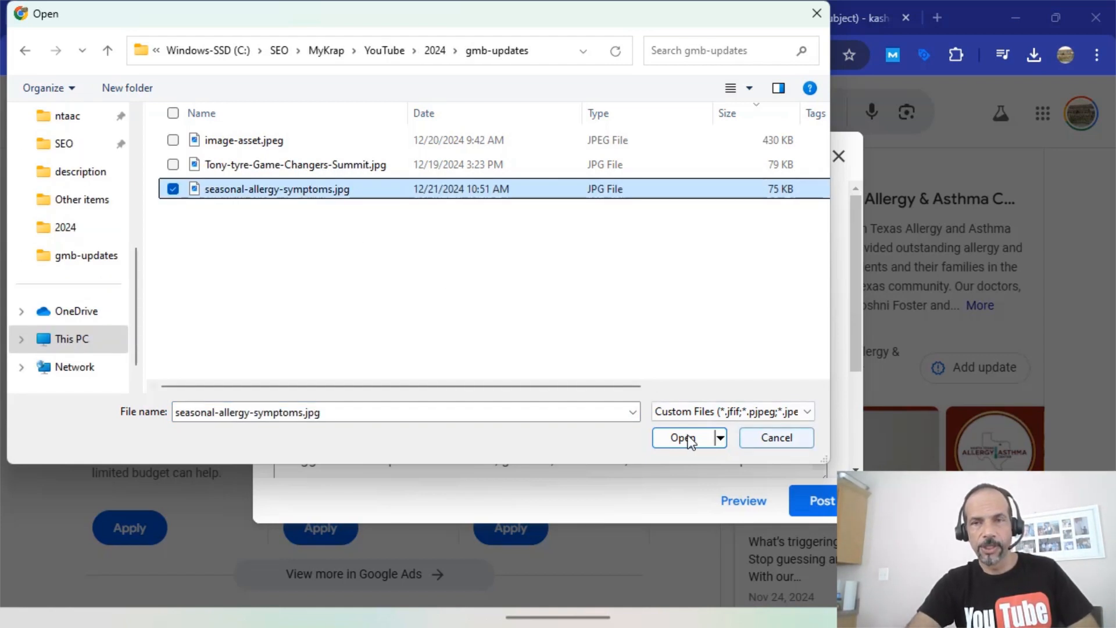
click(666, 437)
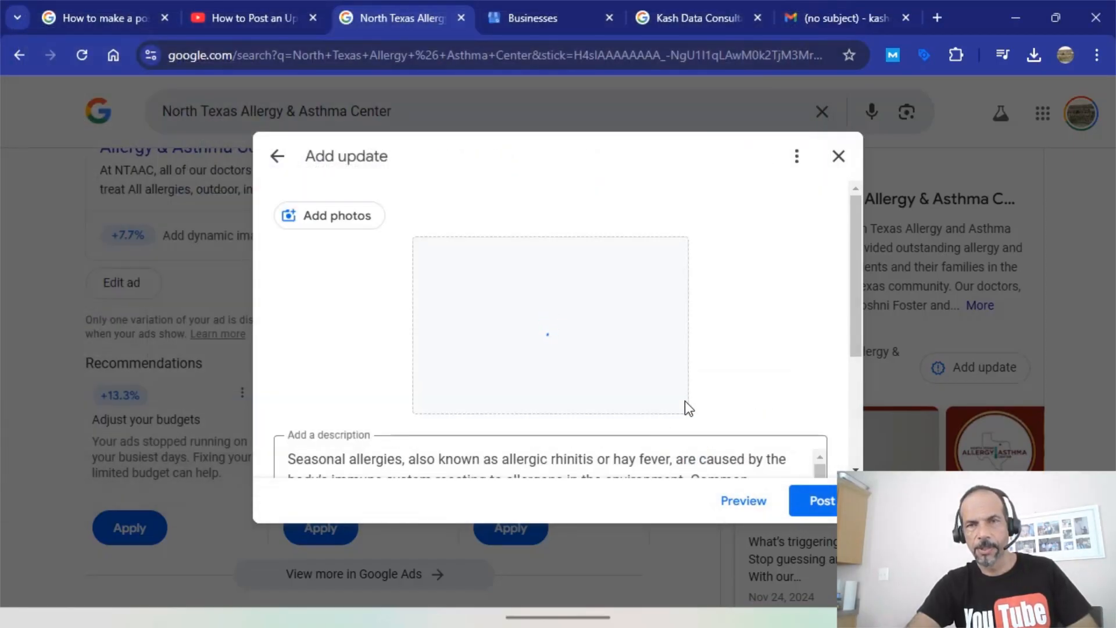
- Add a "Learn more" button to the update
scroll(692, 404, down, 3)
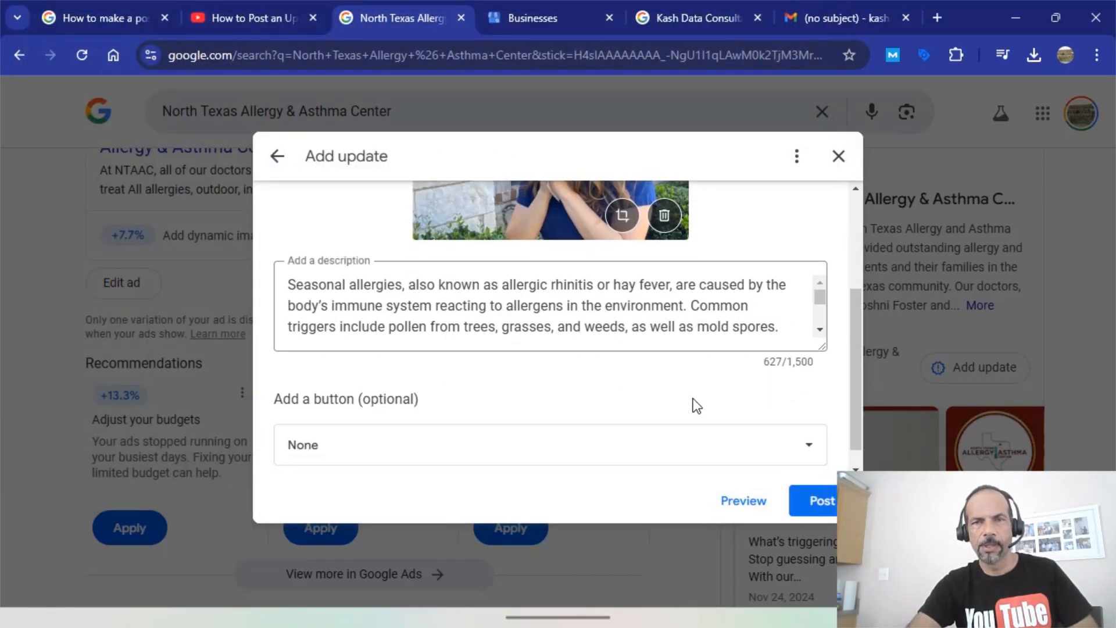
scroll(696, 405, down, 1)
click(704, 421)
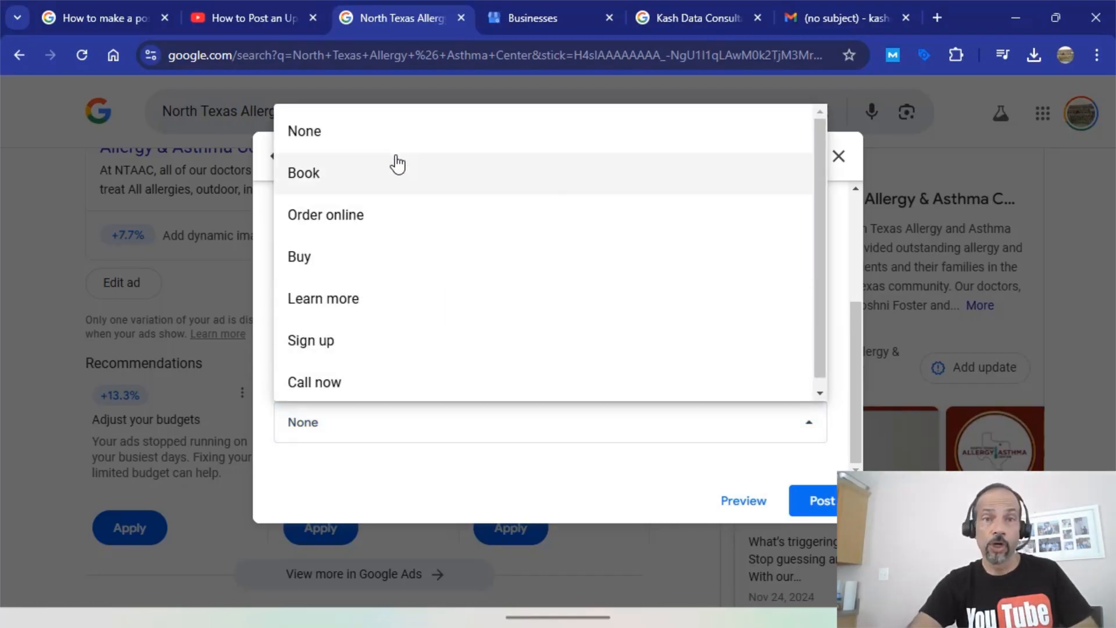
click(319, 311)
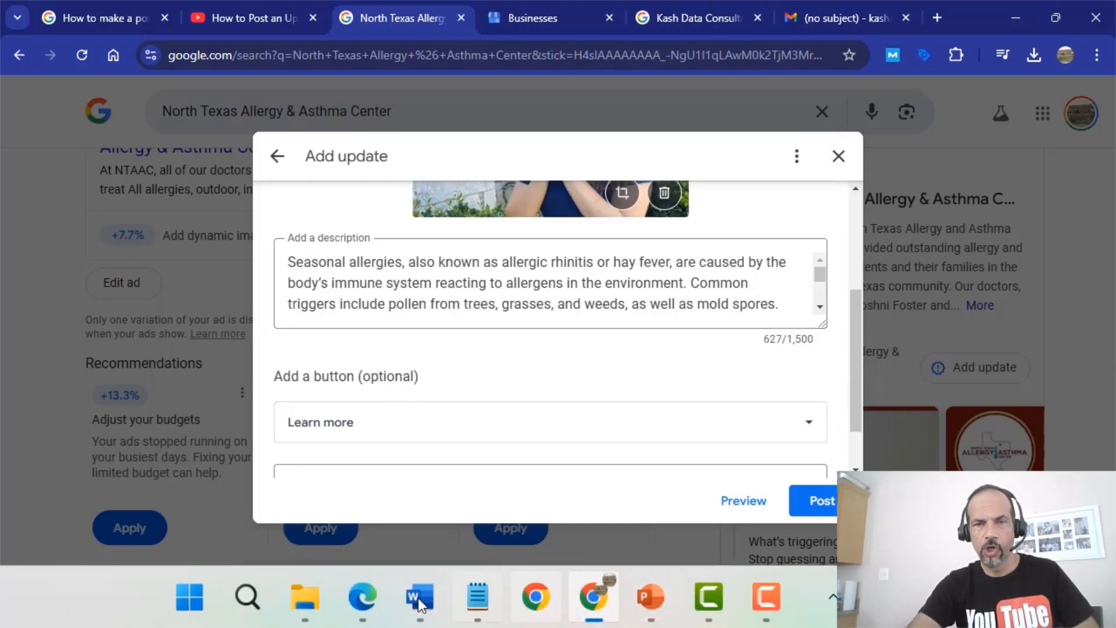
- Switch to Word and check the notes in update-1-ntaac-dec-2024.docx for the button's link
mouse_move(414, 595)
click(463, 522)
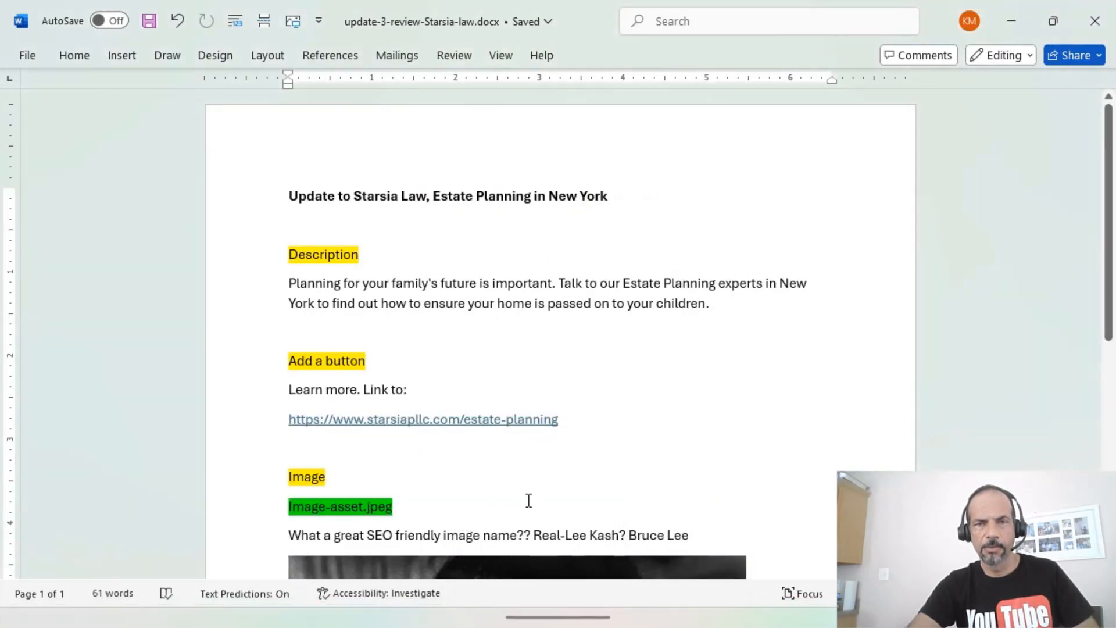
scroll(525, 493, down, 3)
scroll(526, 493, up, 2)
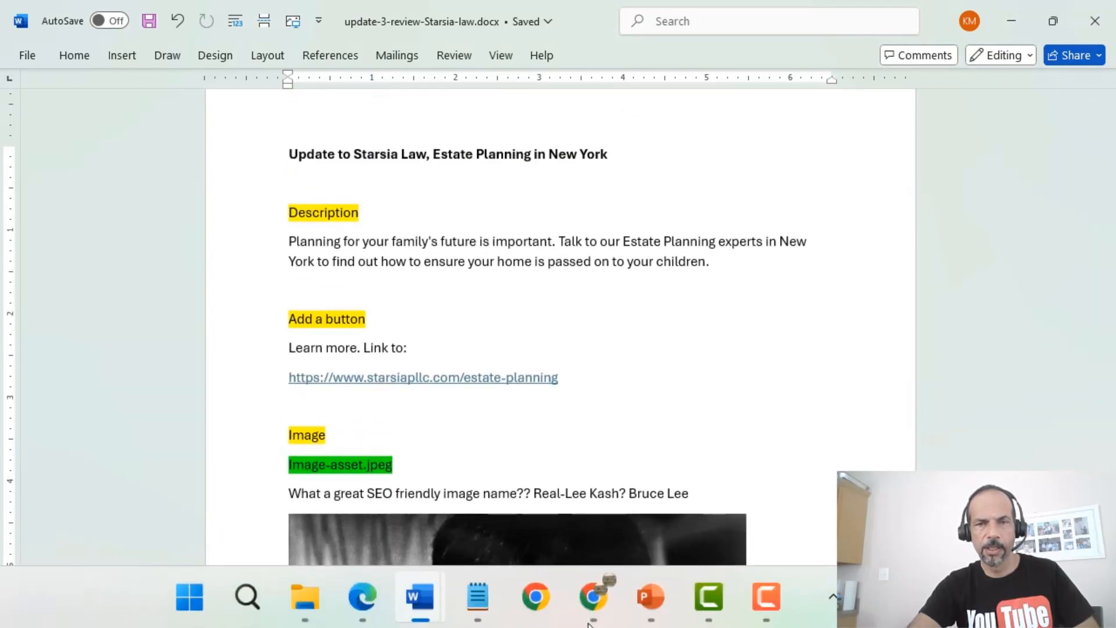
mouse_move(442, 618)
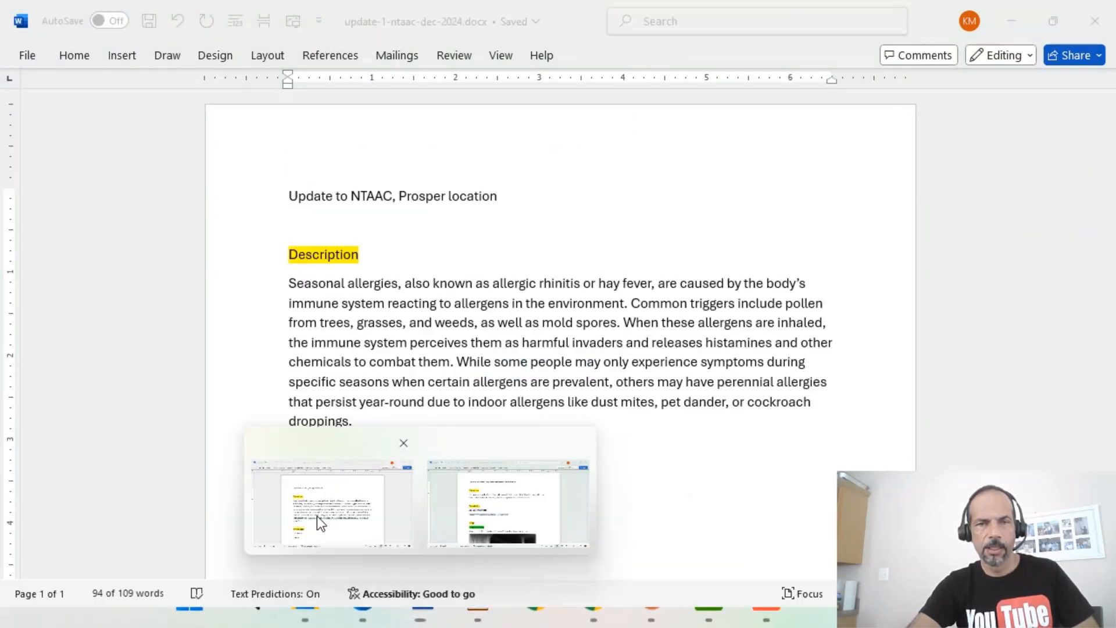
click(316, 516)
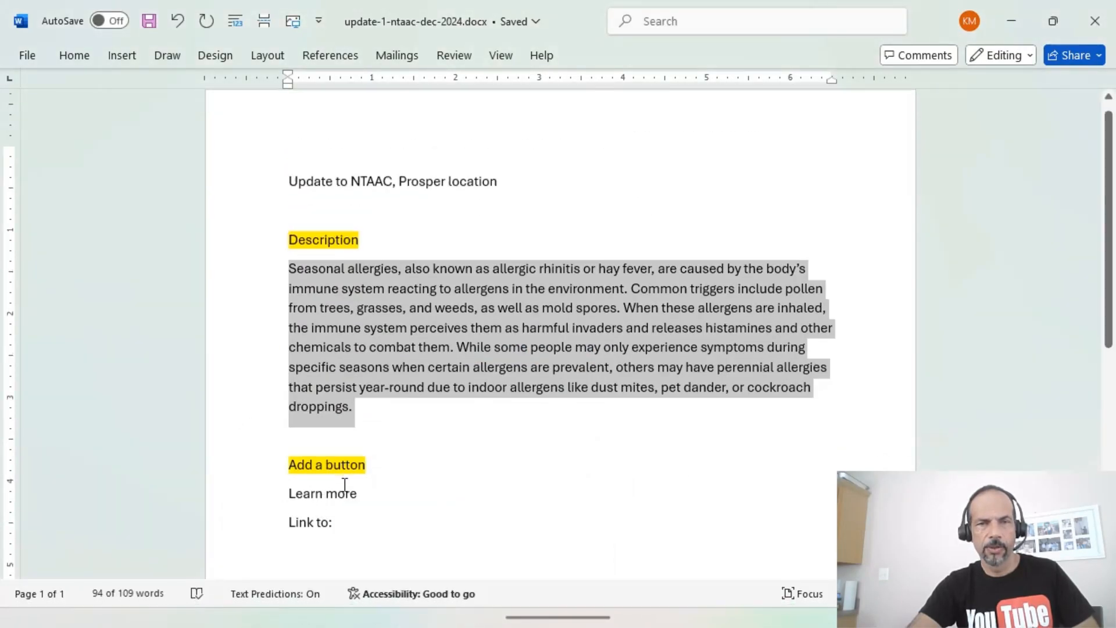
scroll(340, 477, down, 5)
scroll(340, 477, up, 4)
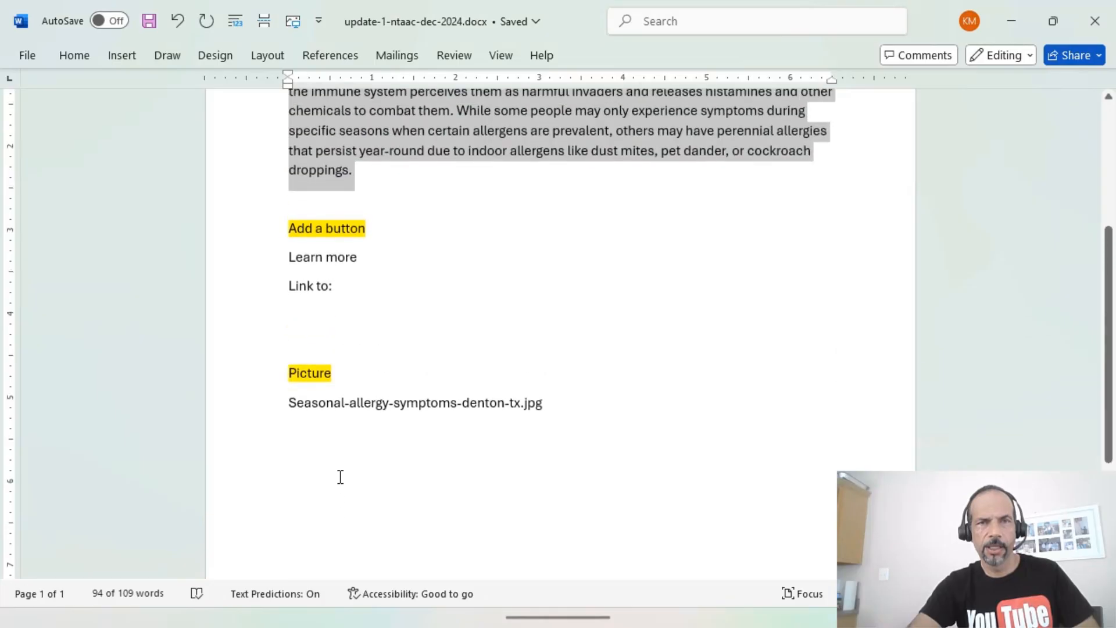
scroll(340, 477, down, 1)
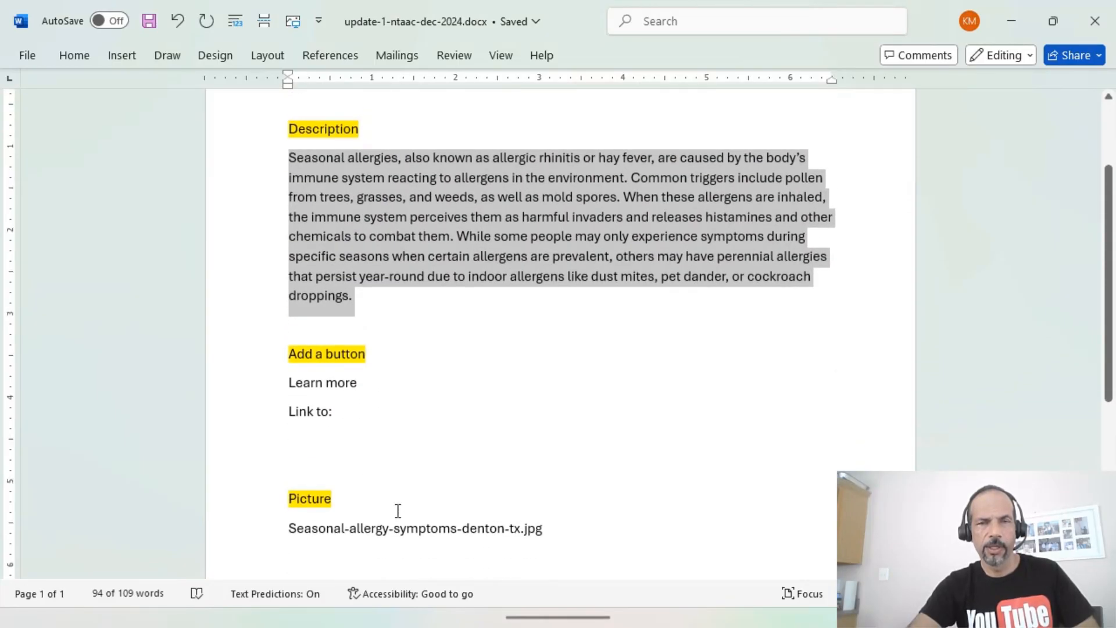
scroll(397, 511, down, 4)
mouse_move(531, 617)
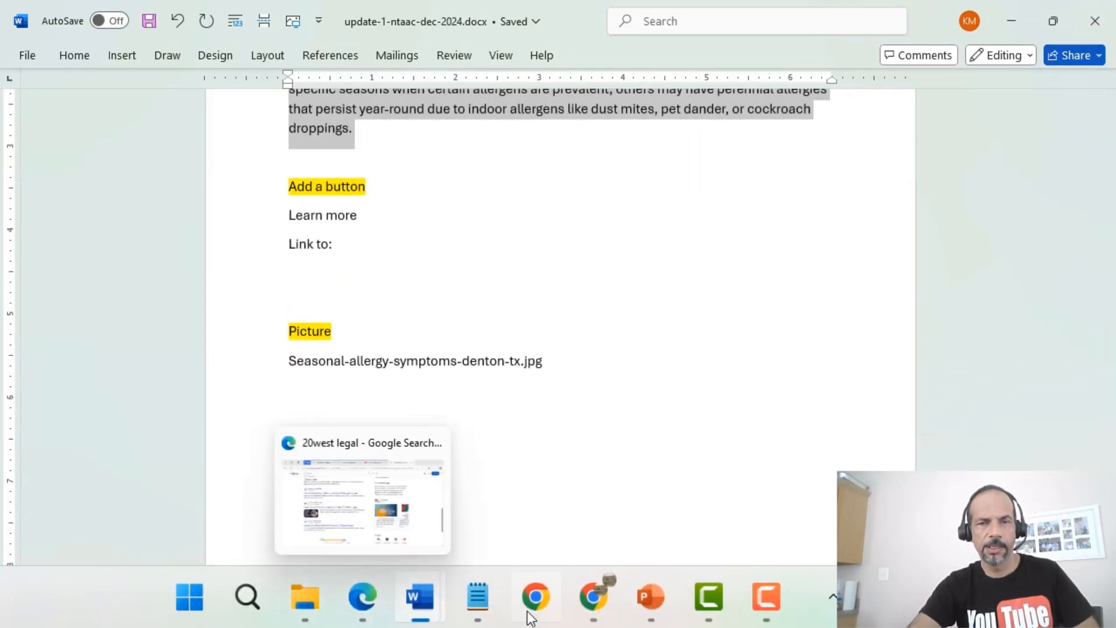
- Return to Chrome and open northtexasallergy.com/allergy-testing/ in a new tab
click(625, 602)
click(603, 605)
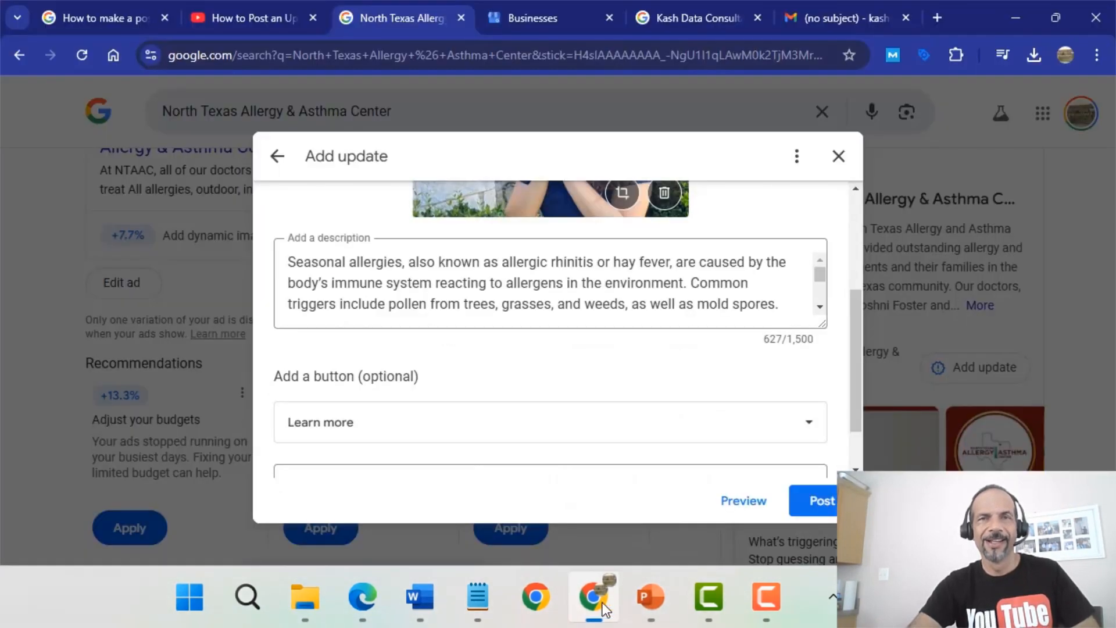
click(929, 16)
text(no)
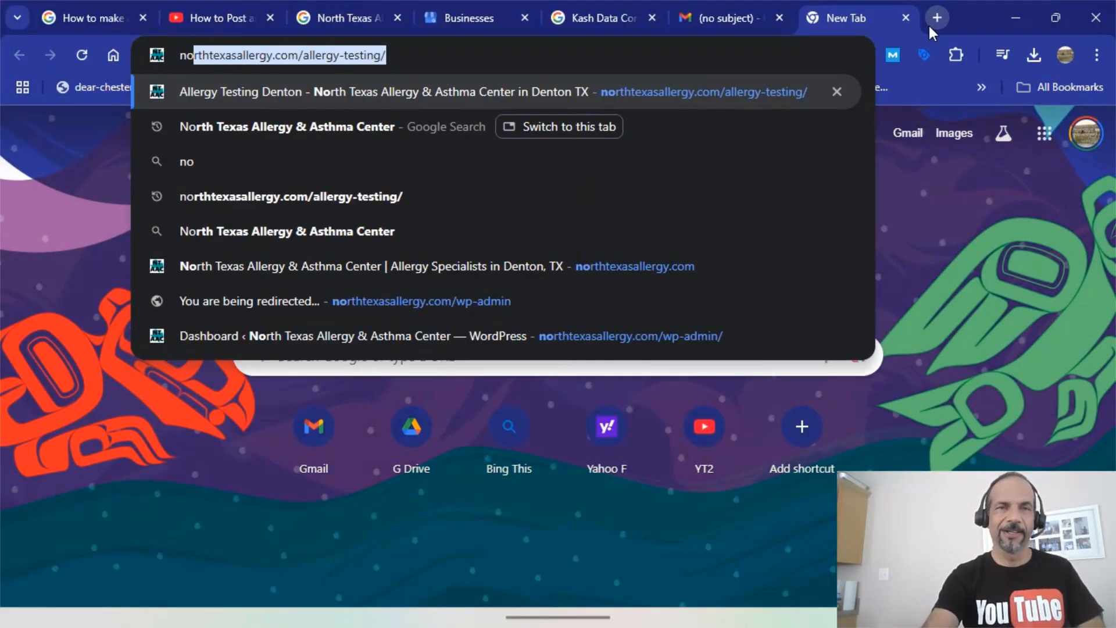
key(Return)
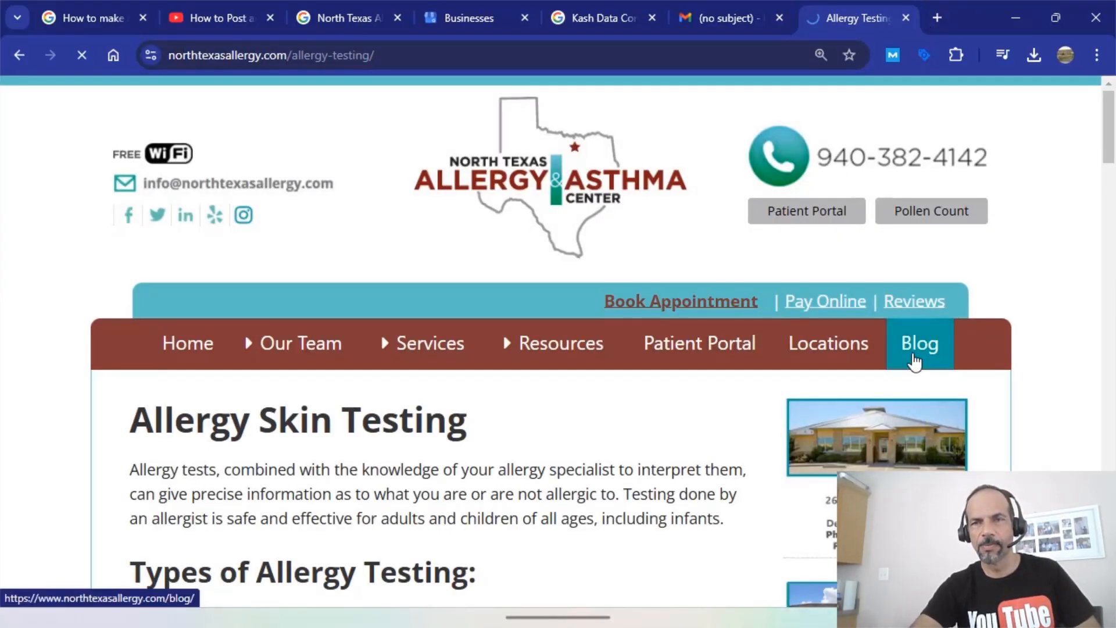
- Find the "5 Common Seasonal Allergy symptoms and How to manage them?" post in the North Texas Allergy blog and copy its web address
click(914, 361)
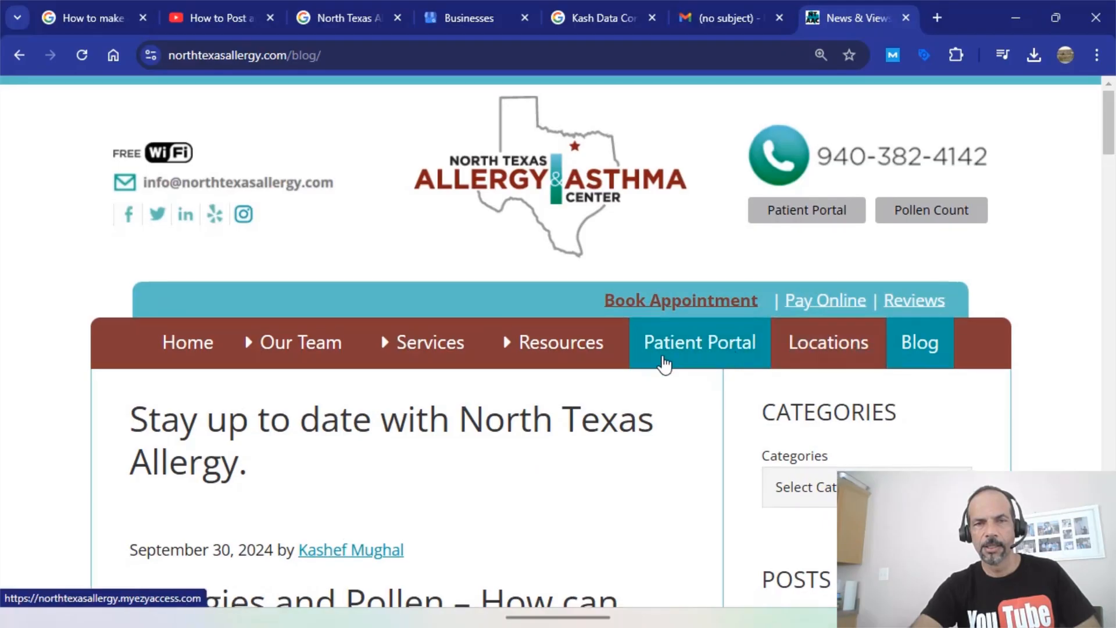
scroll(665, 364, down, 4)
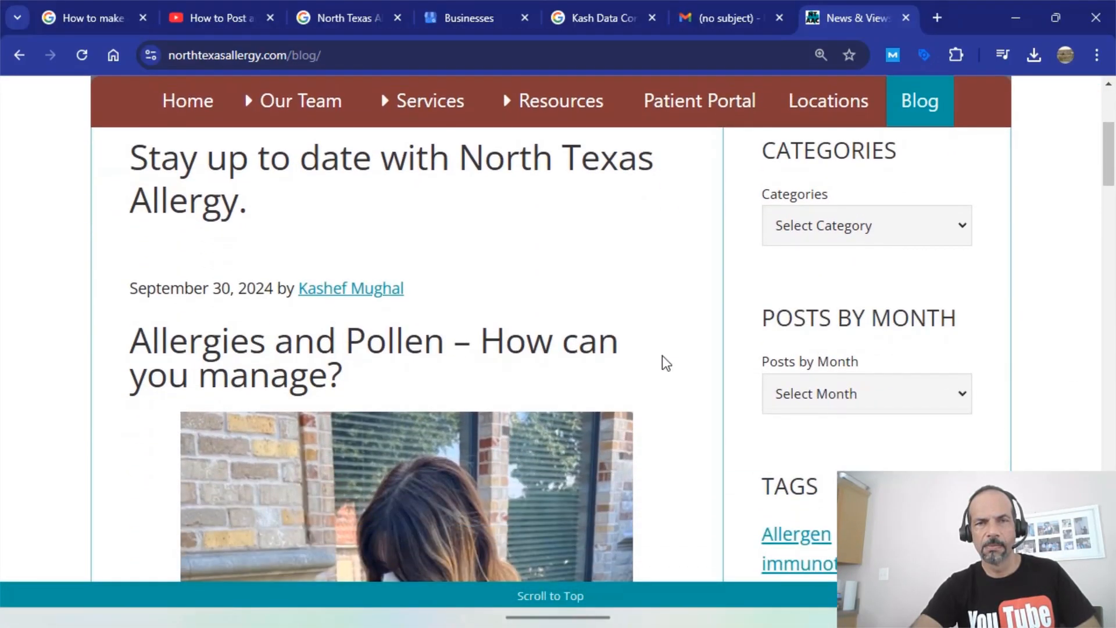
scroll(666, 363, down, 20)
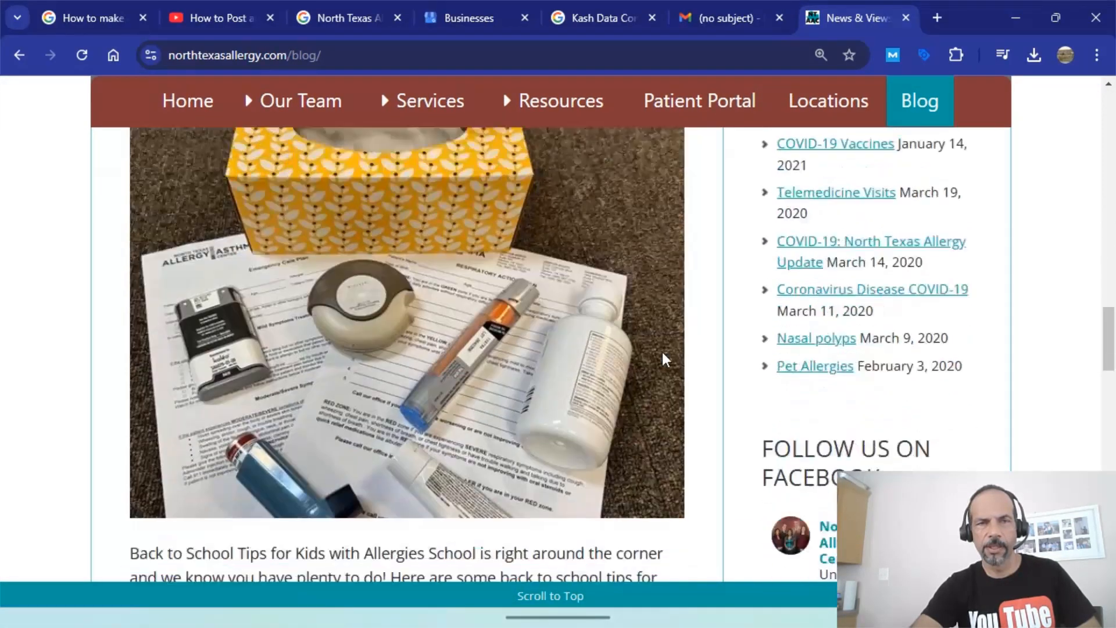
scroll(666, 360, down, 18)
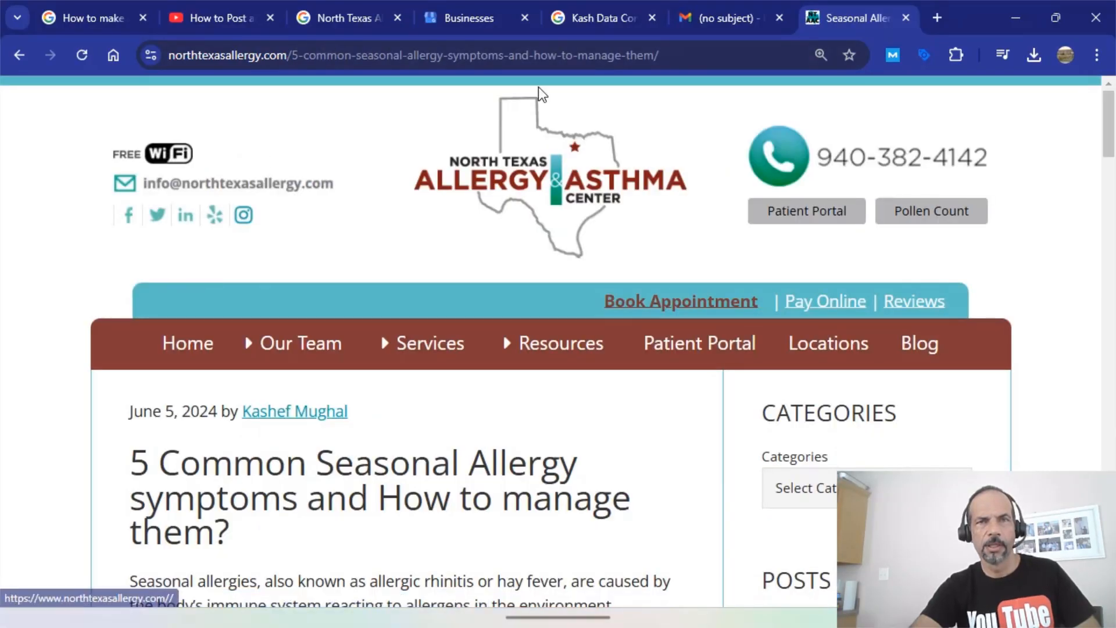
click(524, 57)
key(ctrl+c)
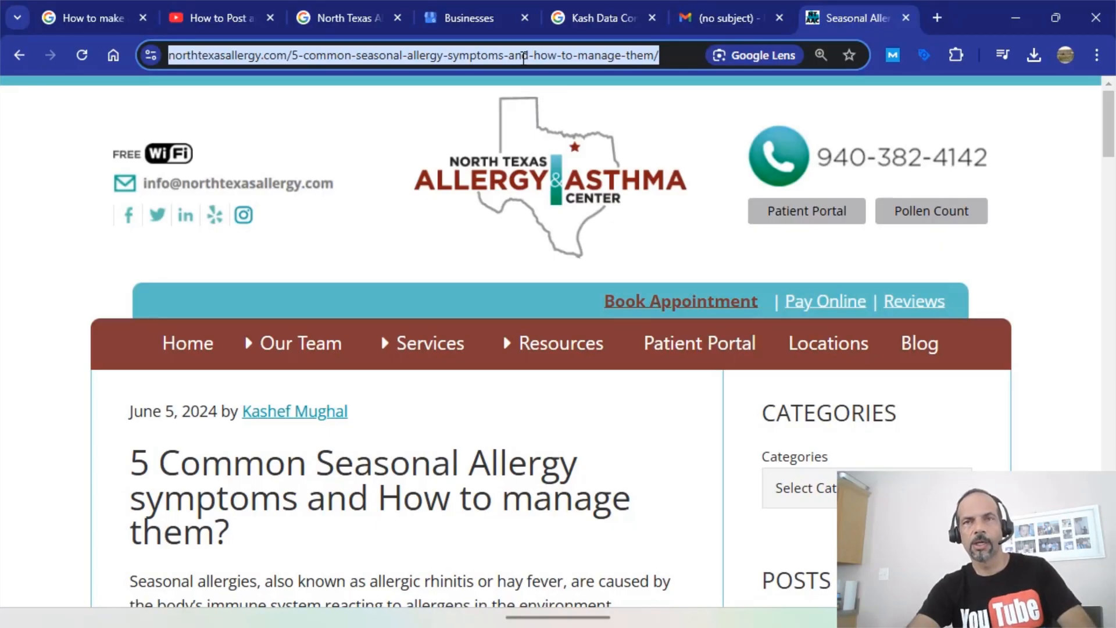
- Return to the North Texas Allergy & Asthma Center update and paste the copied blog post address as the Learn more button's link
click(584, 16)
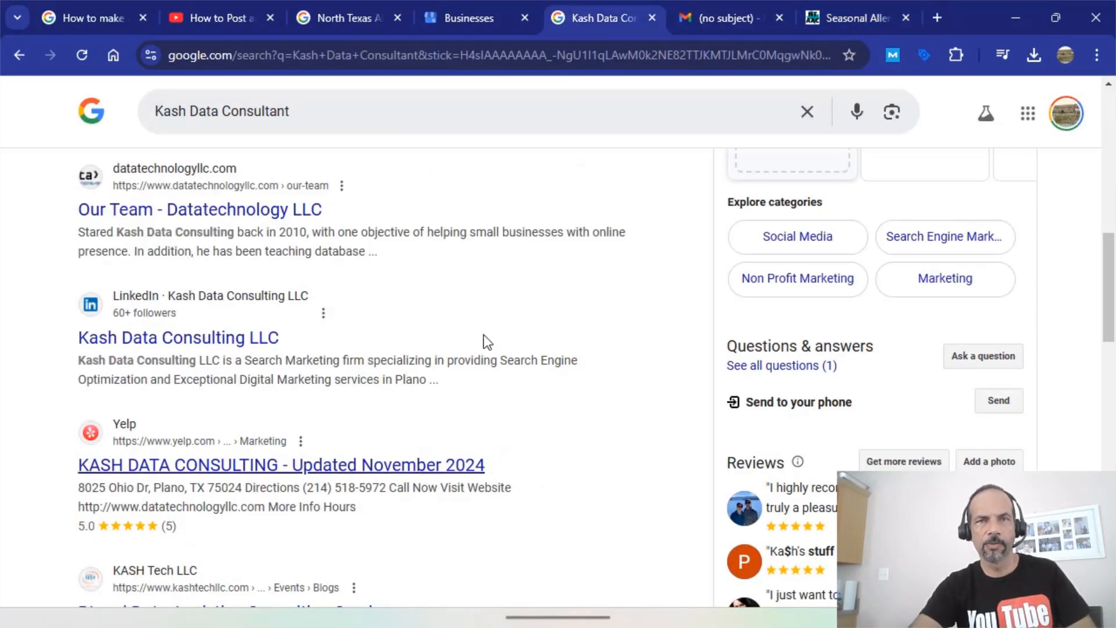
click(305, 17)
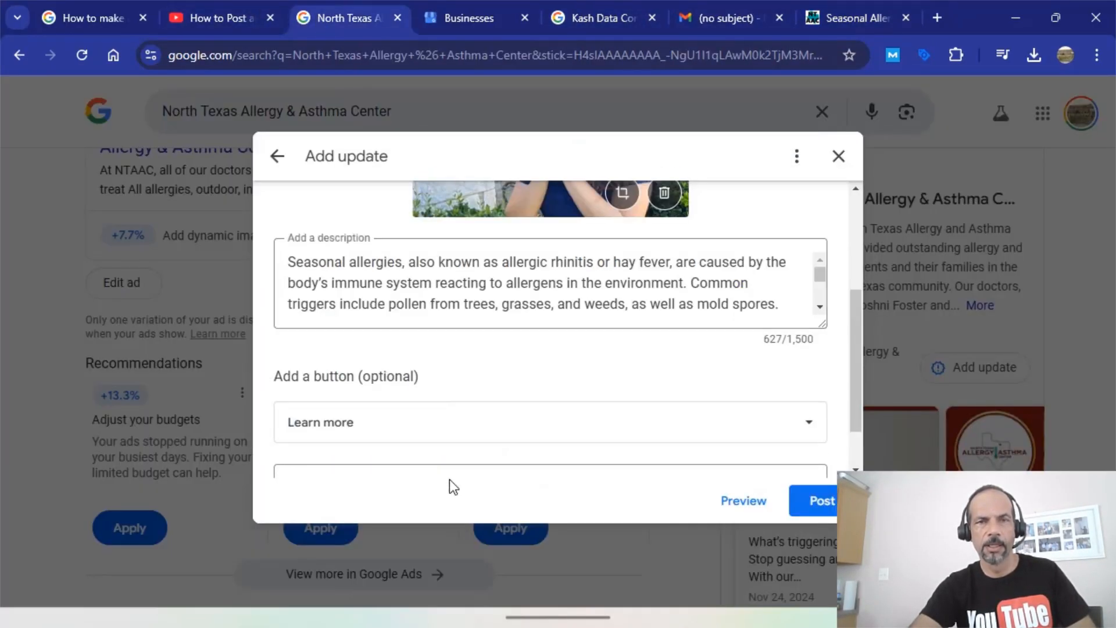
scroll(500, 445, down, 1)
click(501, 435)
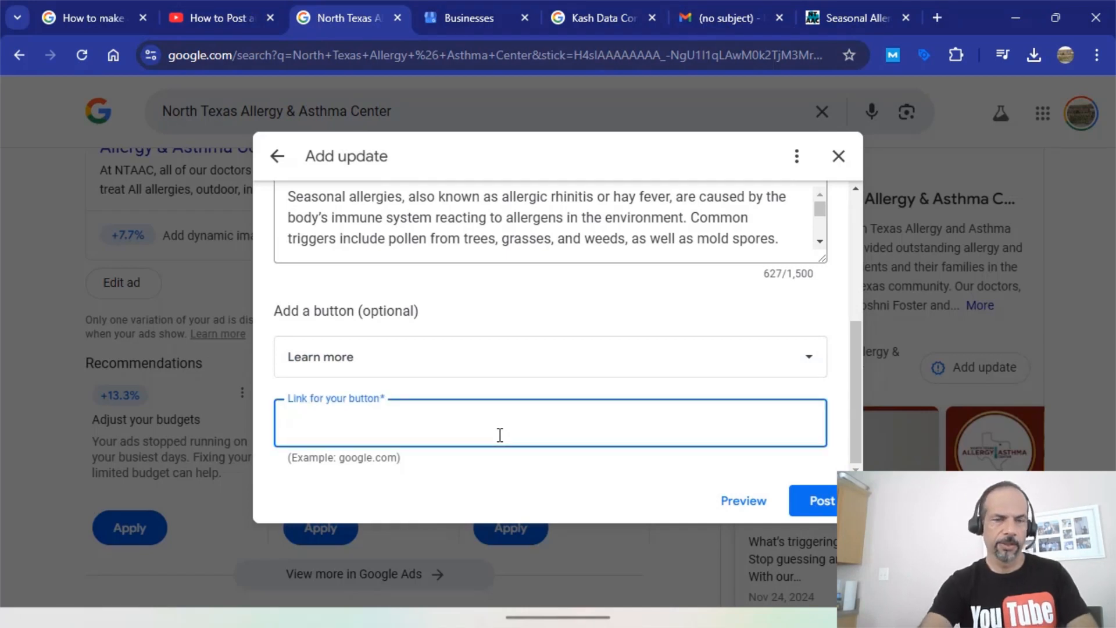
key(ctrl+v)
- Review the update's photo, description and button link, and post the update
scroll(599, 420, up, 5)
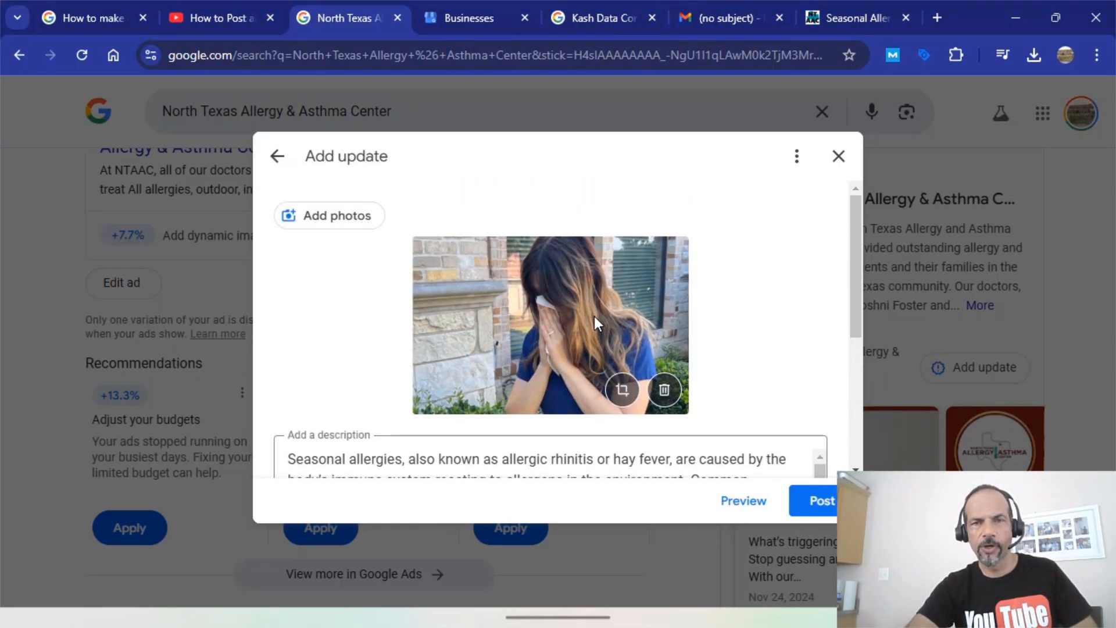
scroll(616, 388, down, 3)
scroll(615, 388, down, 2)
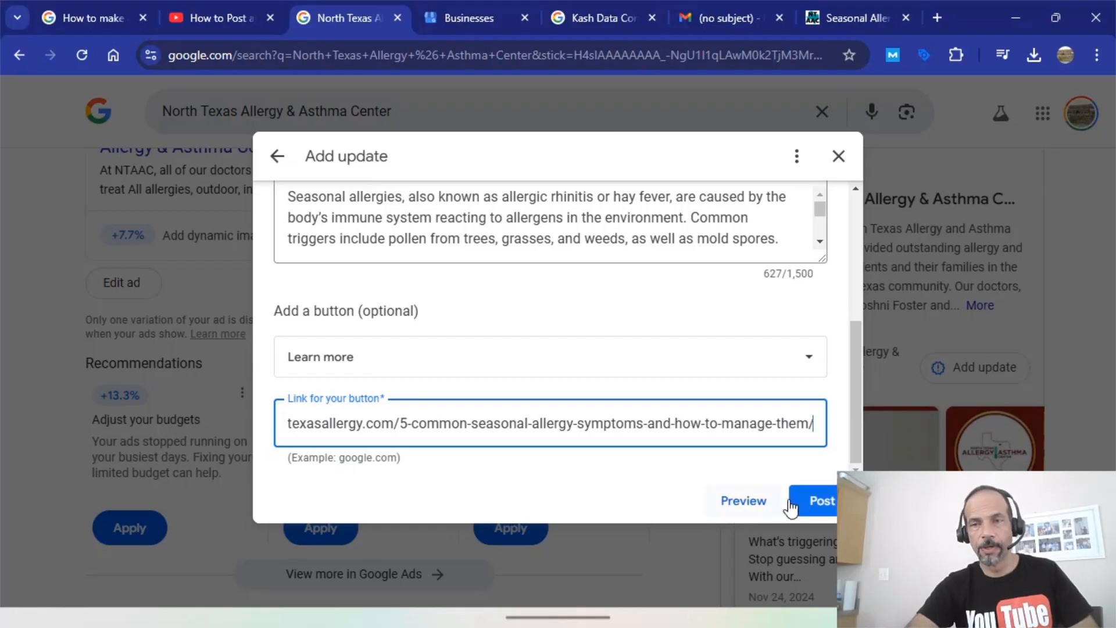
click(831, 507)
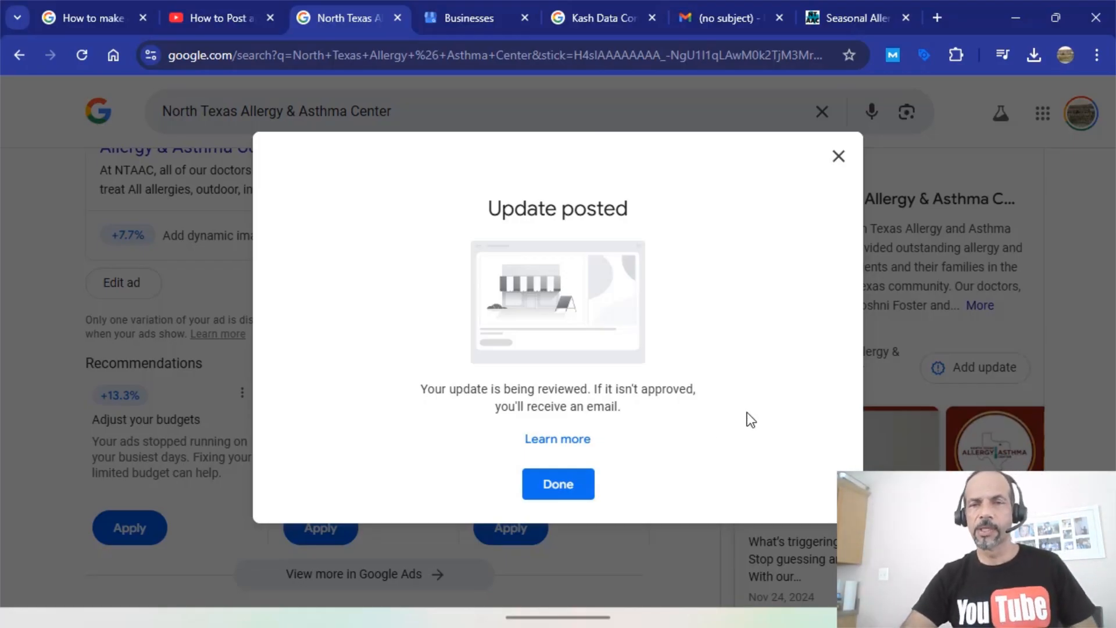
click(558, 485)
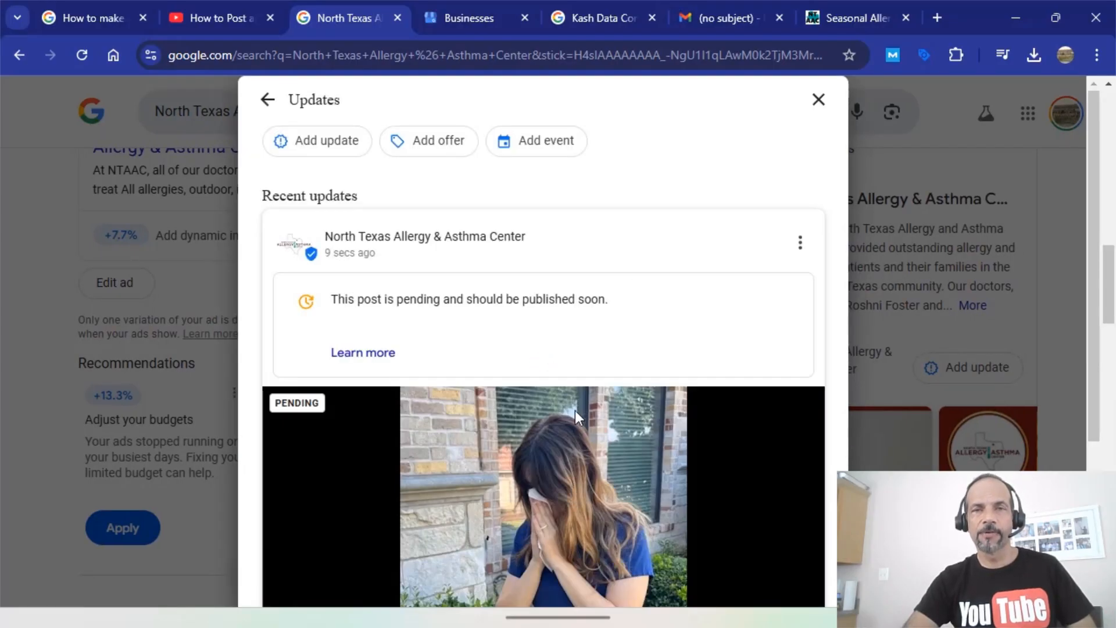
- Examine the new post and the earlier November and October 2024 posts among the profile's recent updates
scroll(571, 407, down, 6)
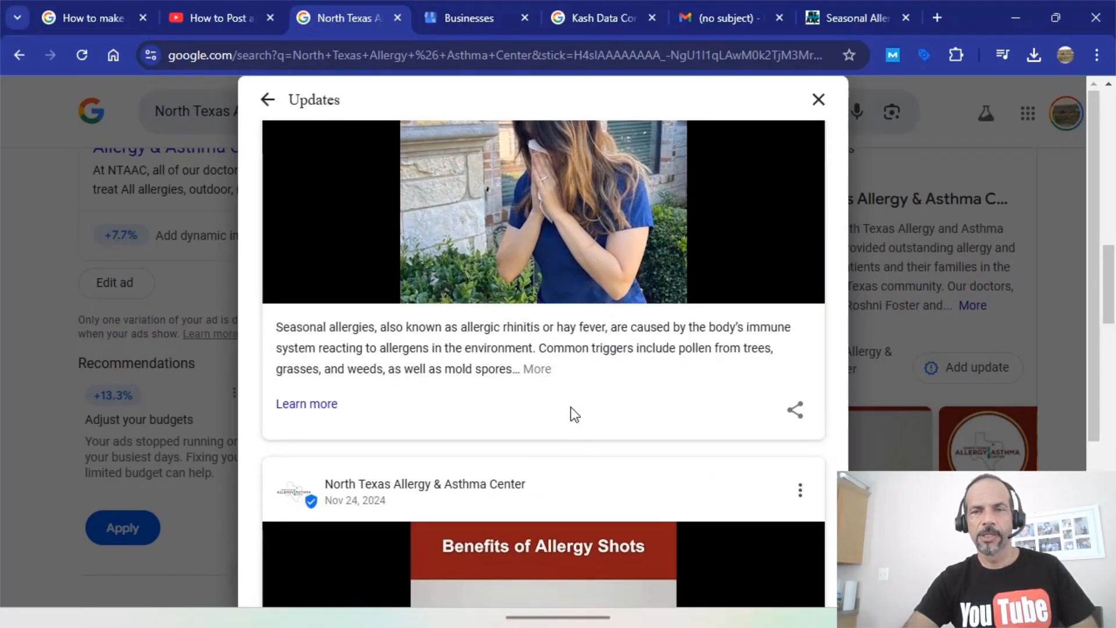
scroll(572, 407, up, 6)
scroll(574, 406, down, 2)
scroll(573, 406, up, 1)
scroll(571, 404, down, 7)
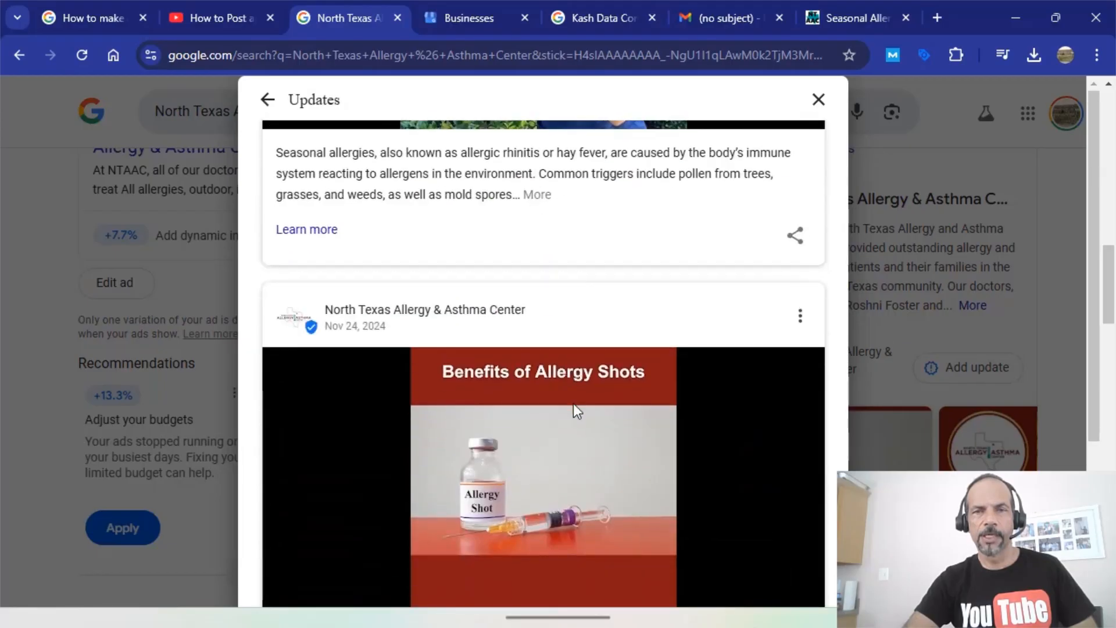
scroll(574, 403, down, 3)
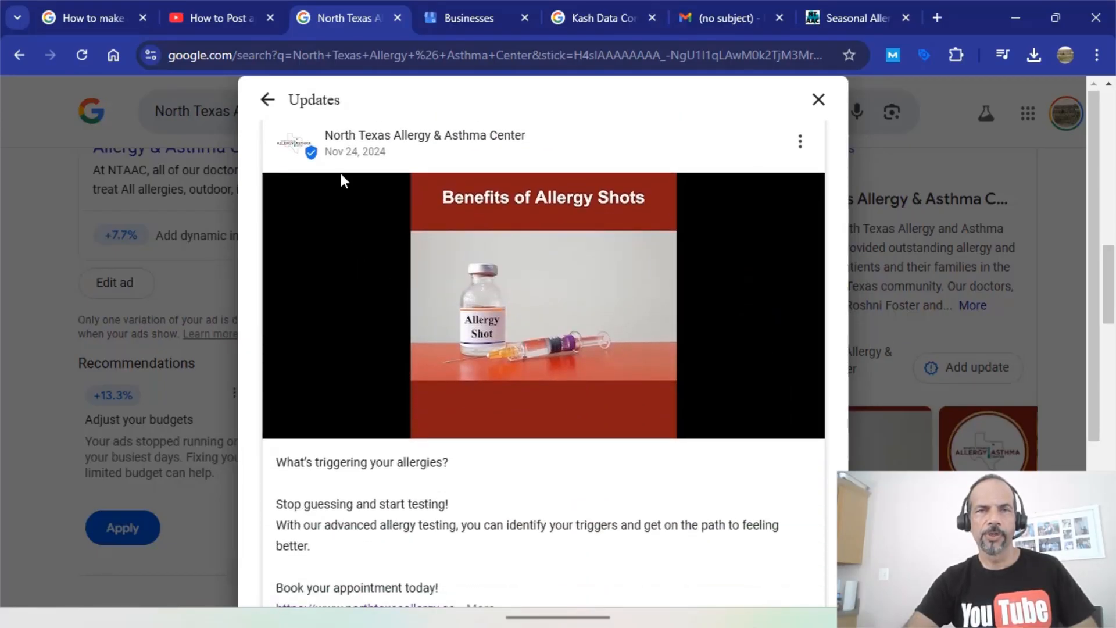
scroll(560, 273, down, 5)
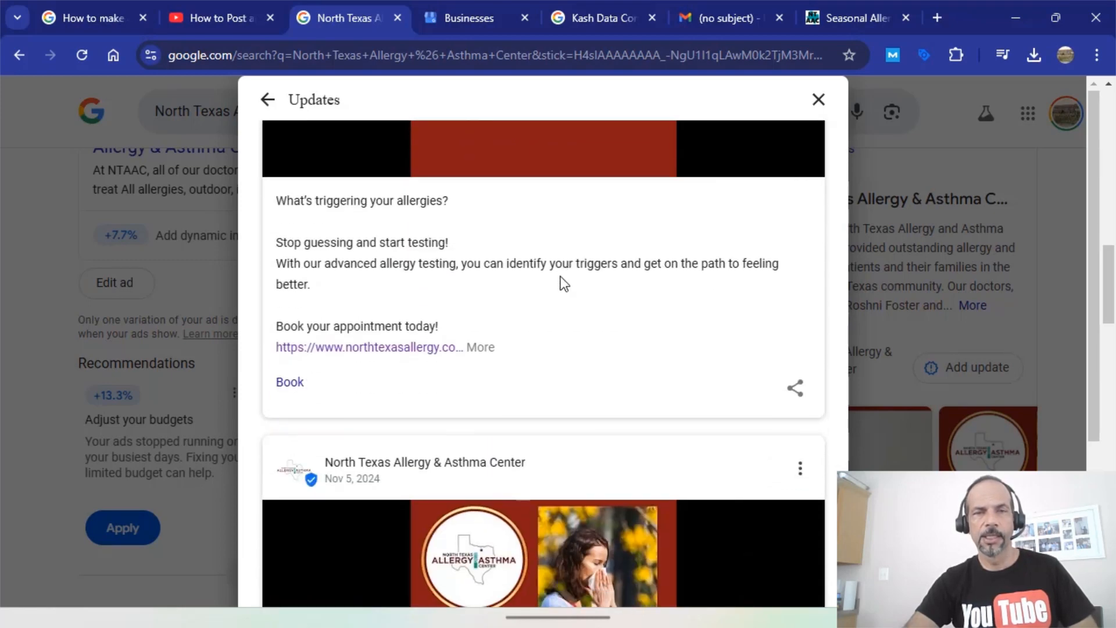
scroll(558, 331, down, 6)
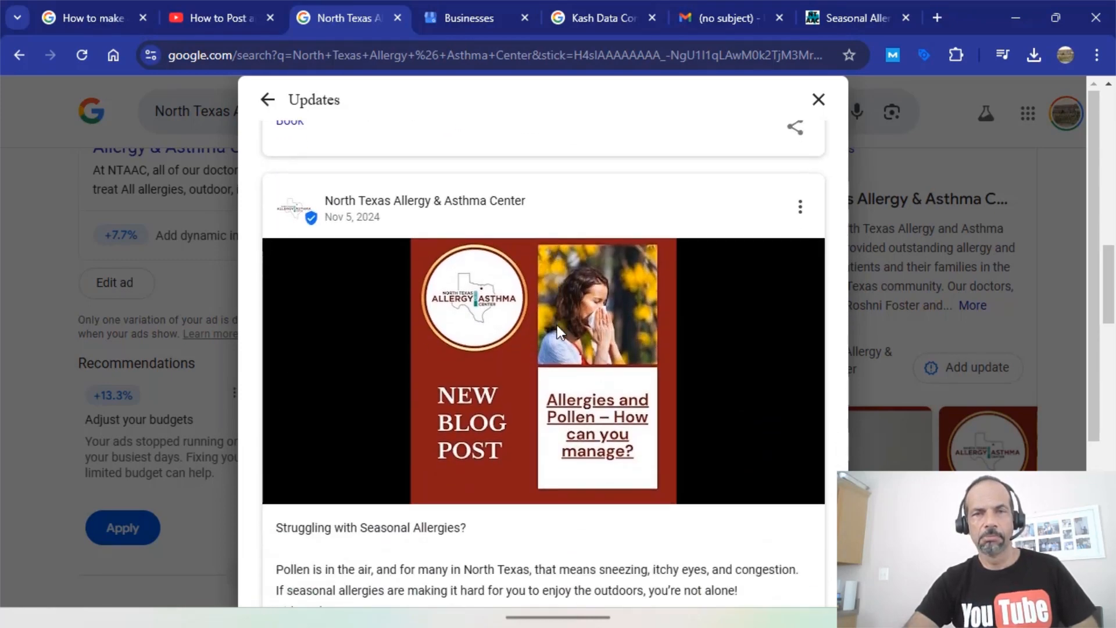
scroll(557, 326, down, 1)
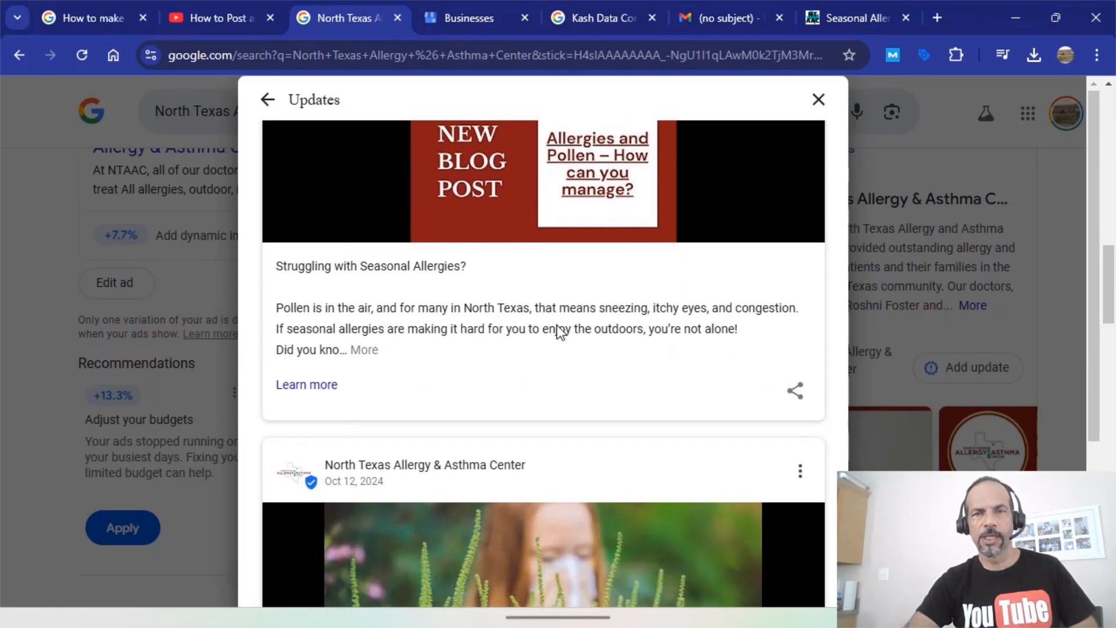
scroll(558, 324, up, 3)
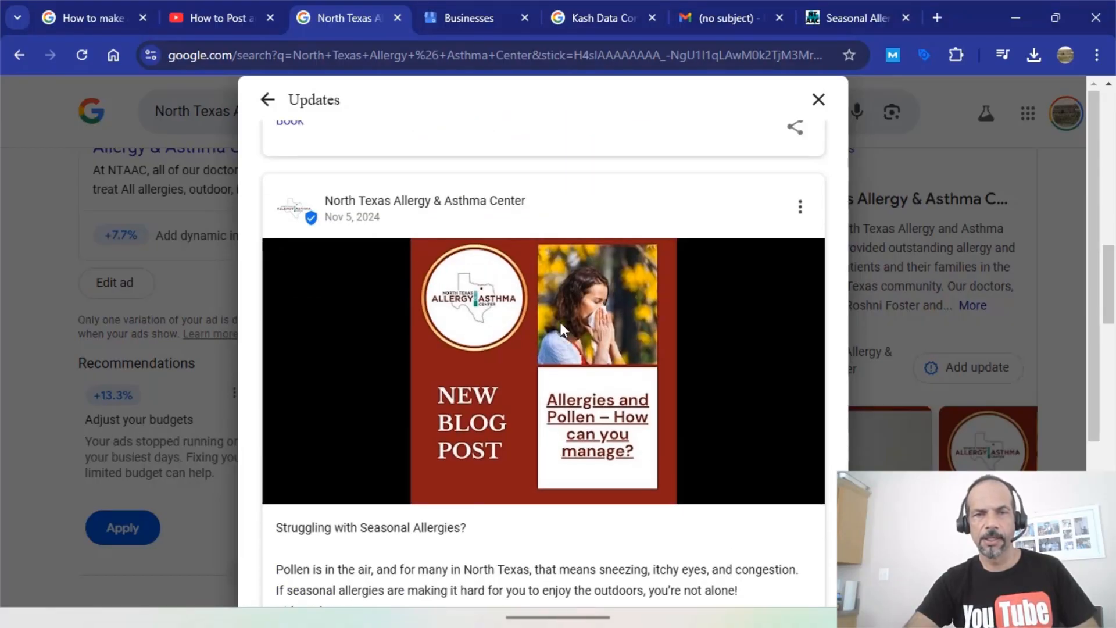
- Switch to PowerPoint and check slide 3 for the client listings planned for updates
mouse_move(595, 617)
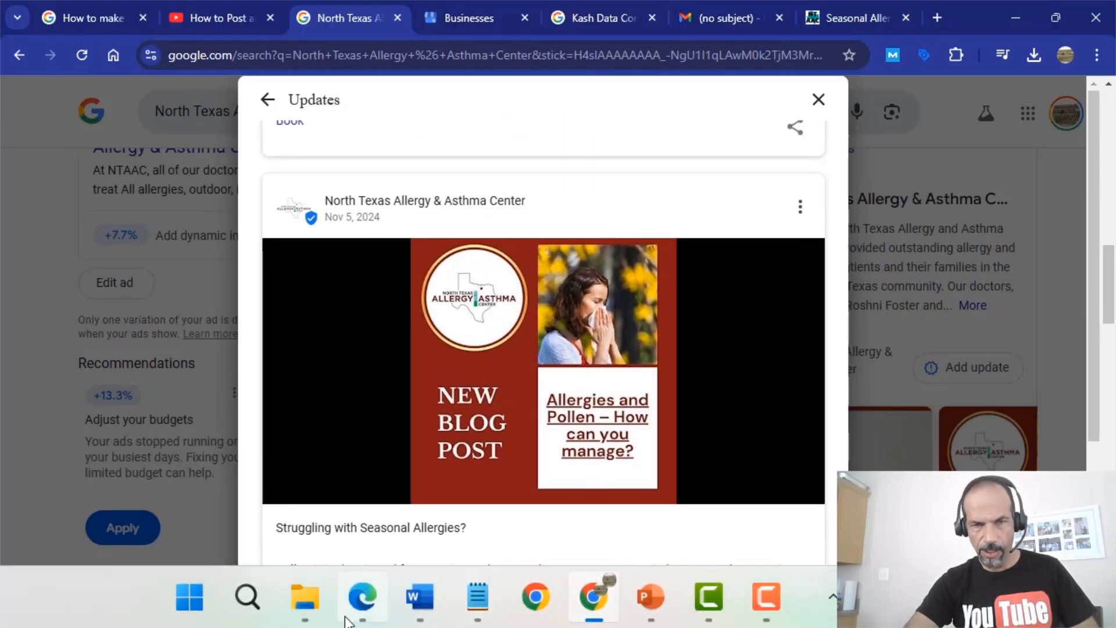
click(660, 587)
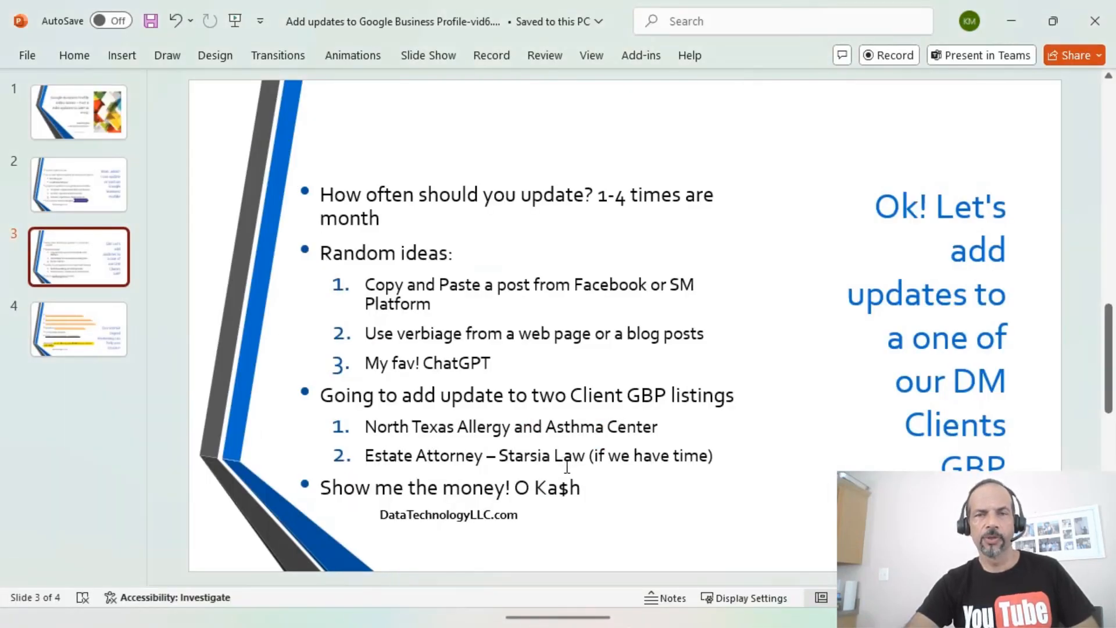
- Check update-2-review-Tyre-law.docx from the gmb-updates folder in File Explorer, and close both open Word documents
mouse_move(621, 625)
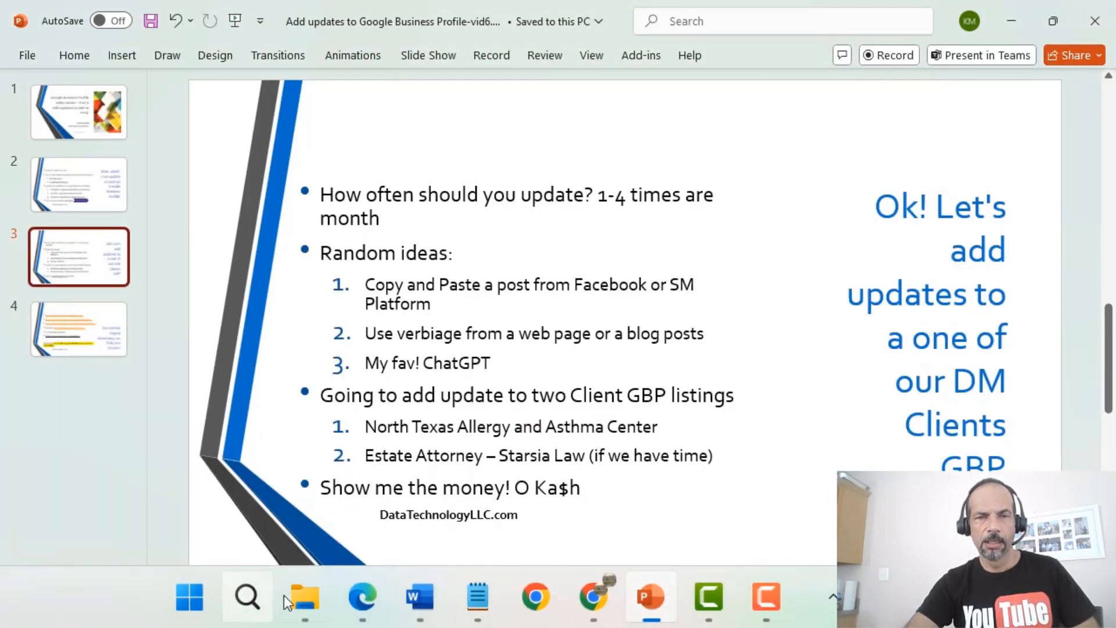
mouse_move(292, 595)
click(221, 532)
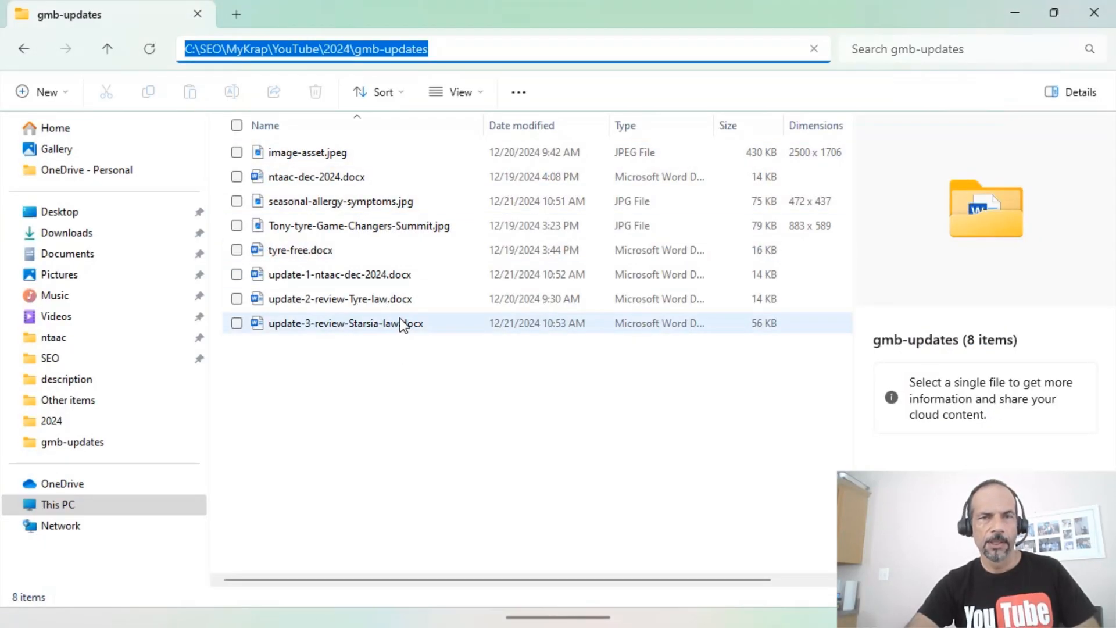
click(382, 302)
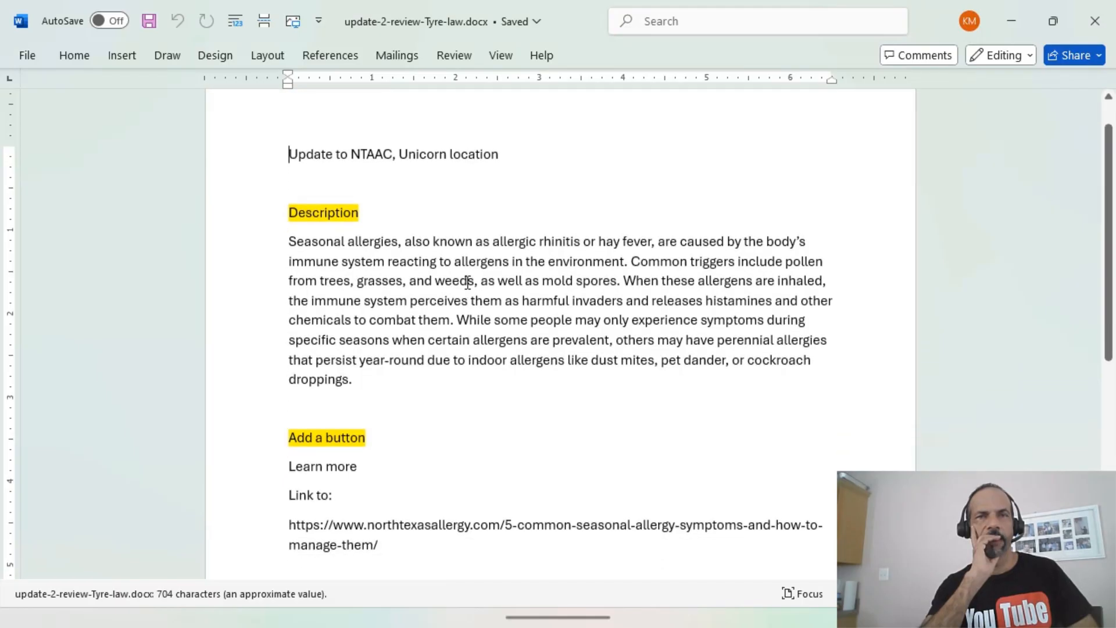
click(1111, 21)
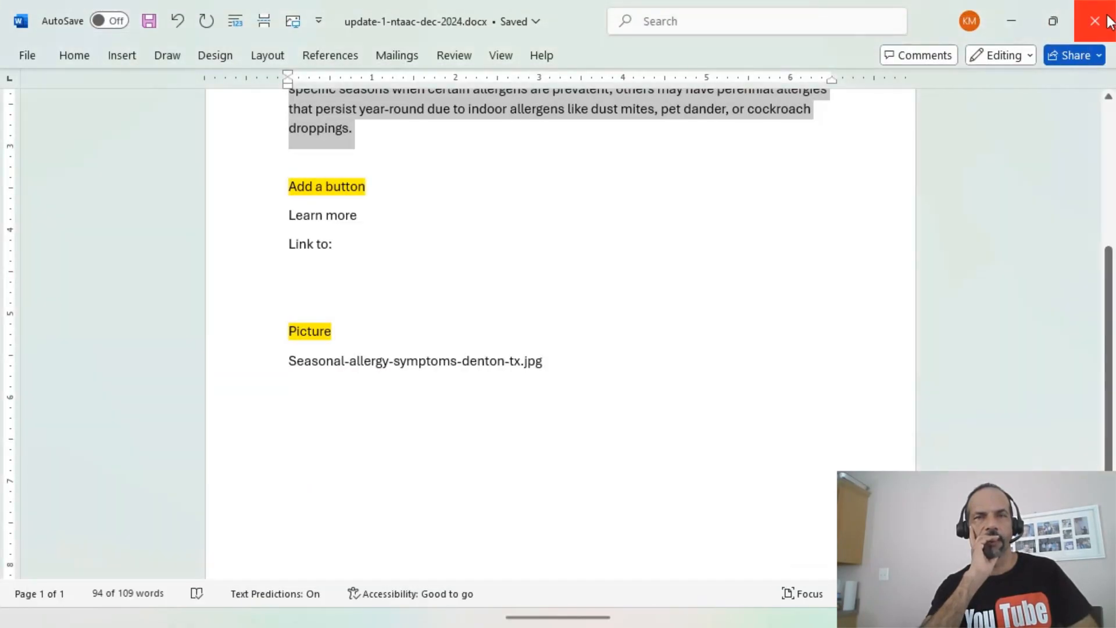
click(1095, 21)
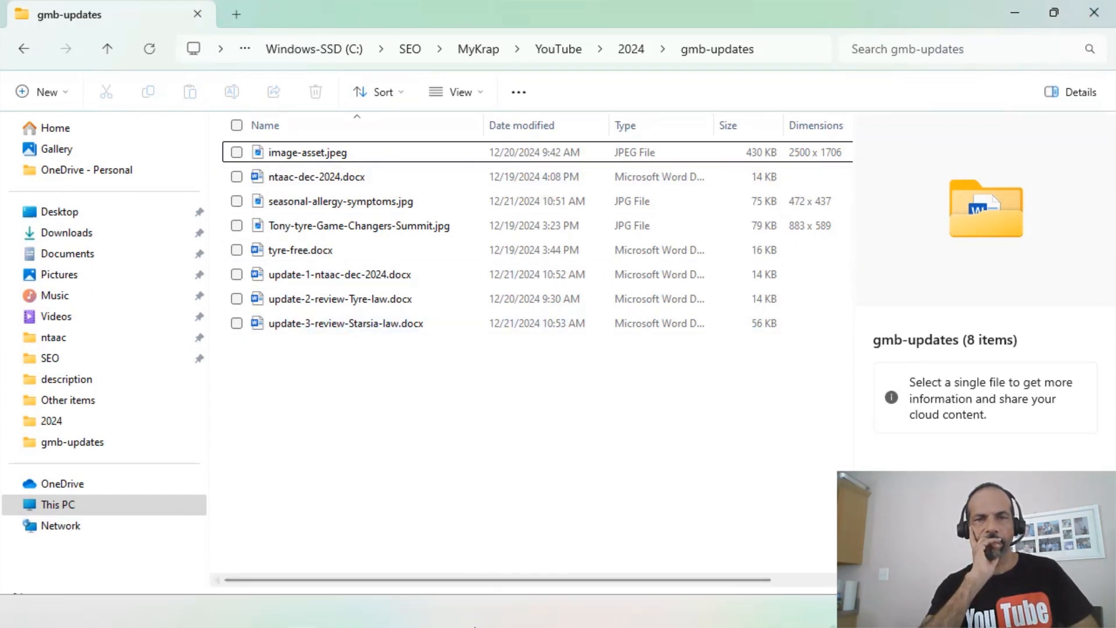
- Return to Chrome and open the Covina profile of Law Offices of Tony J. Tyre, Esq. APC from the Business Profile Manager list
click(591, 601)
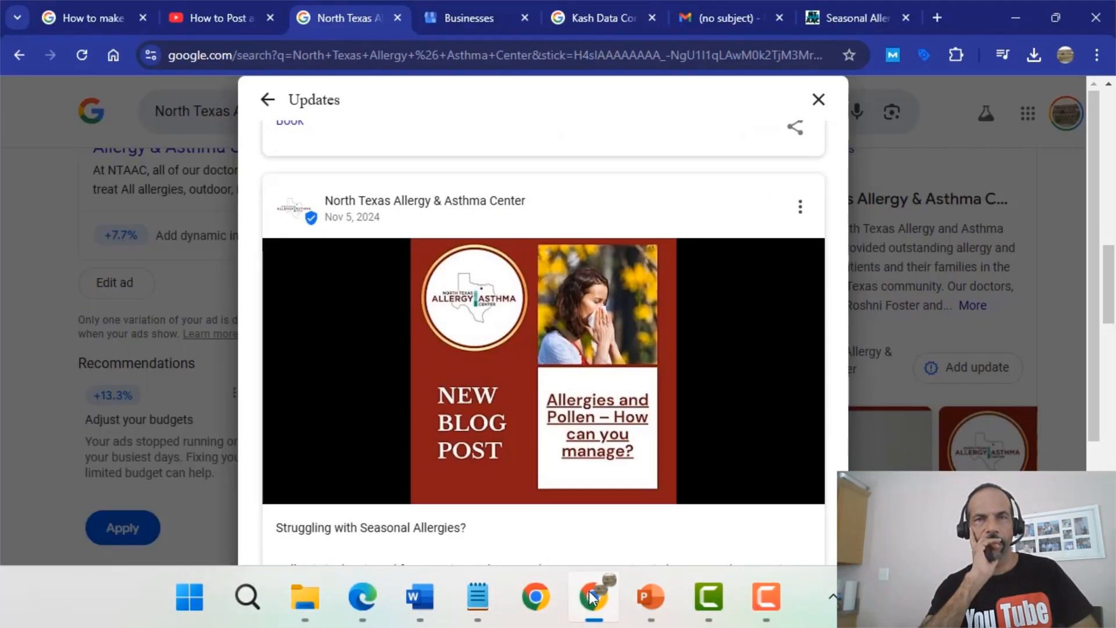
click(494, 16)
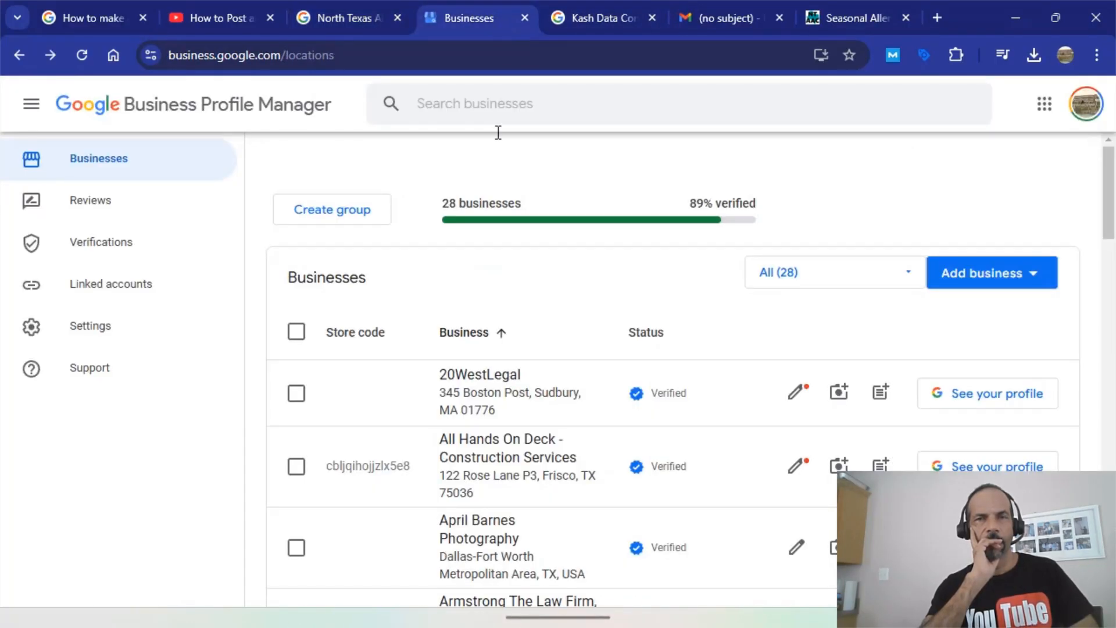
scroll(552, 413, down, 15)
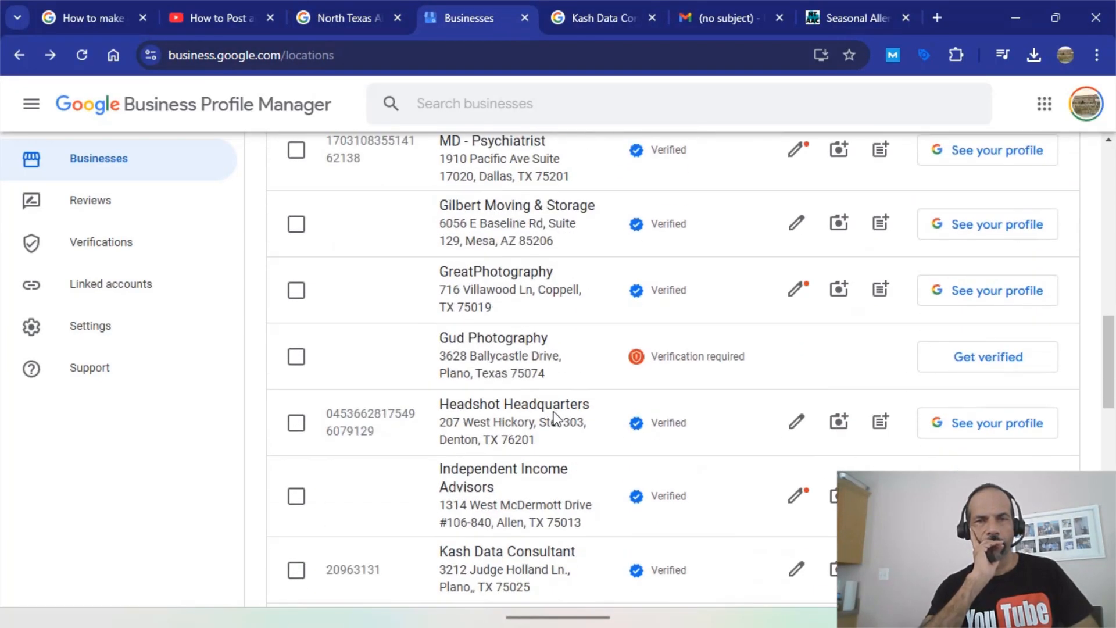
scroll(555, 418, down, 4)
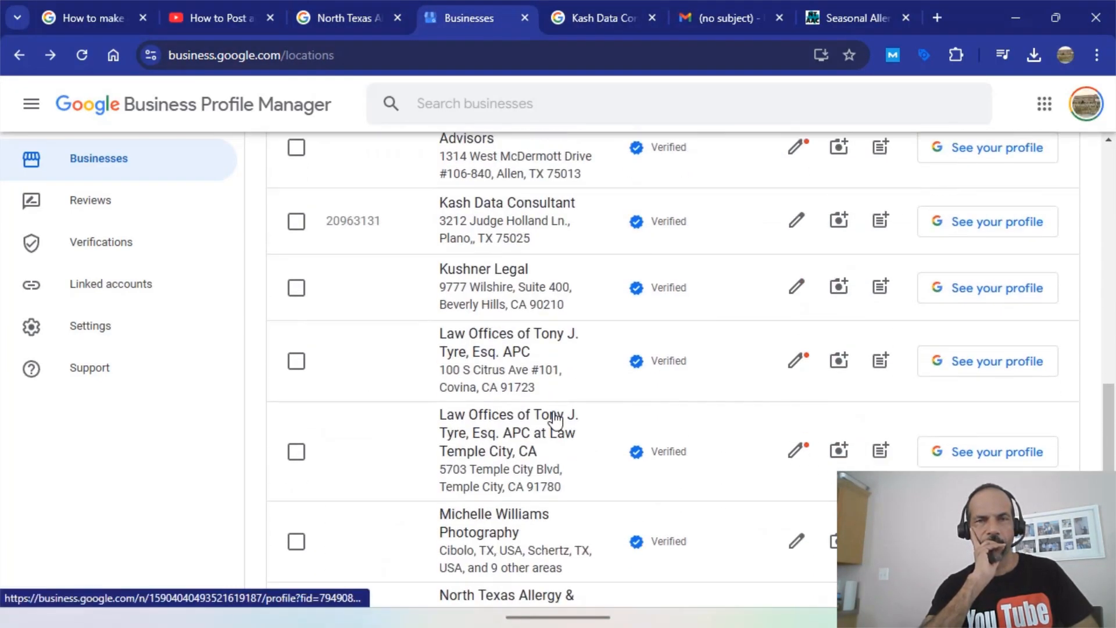
click(494, 377)
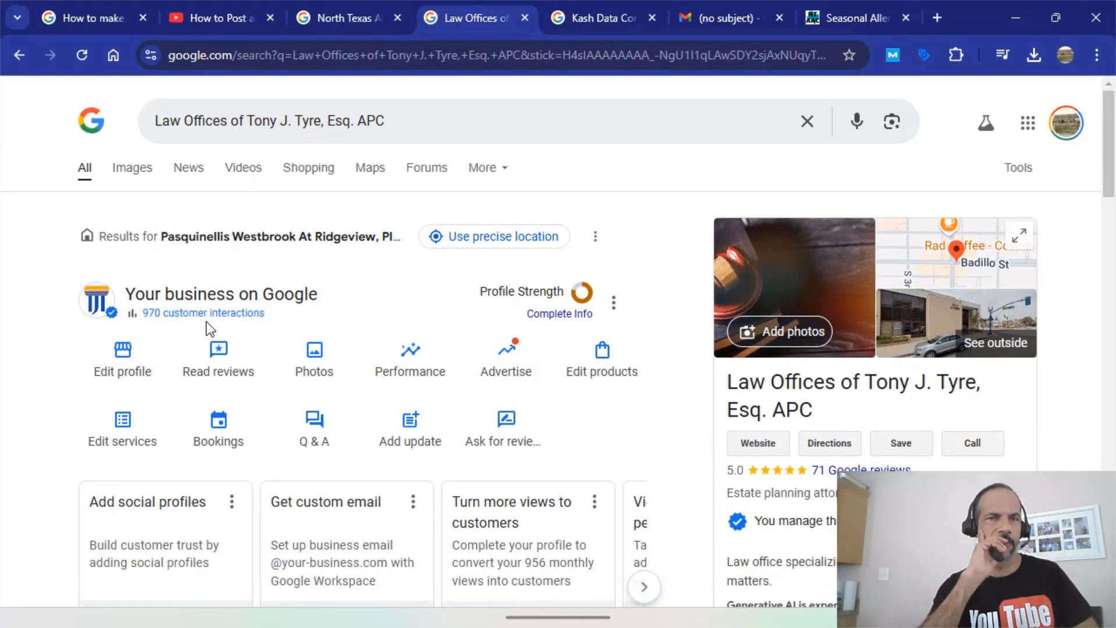
- Find the law office's posts in its business details and open its full list of recent updates
scroll(1088, 415, down, 15)
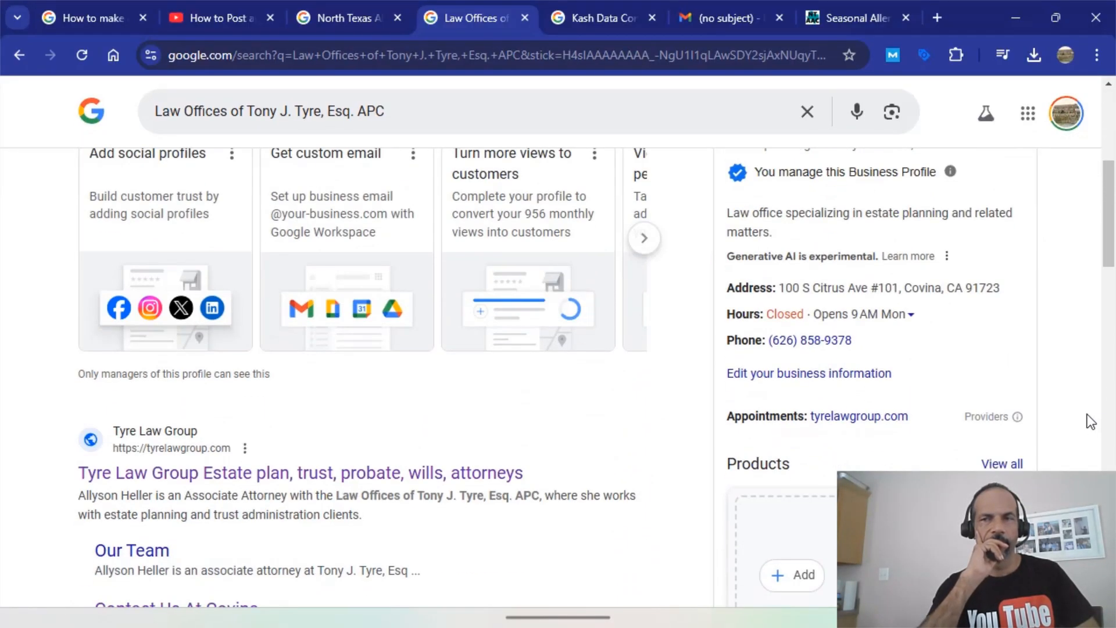
scroll(1086, 414, down, 12)
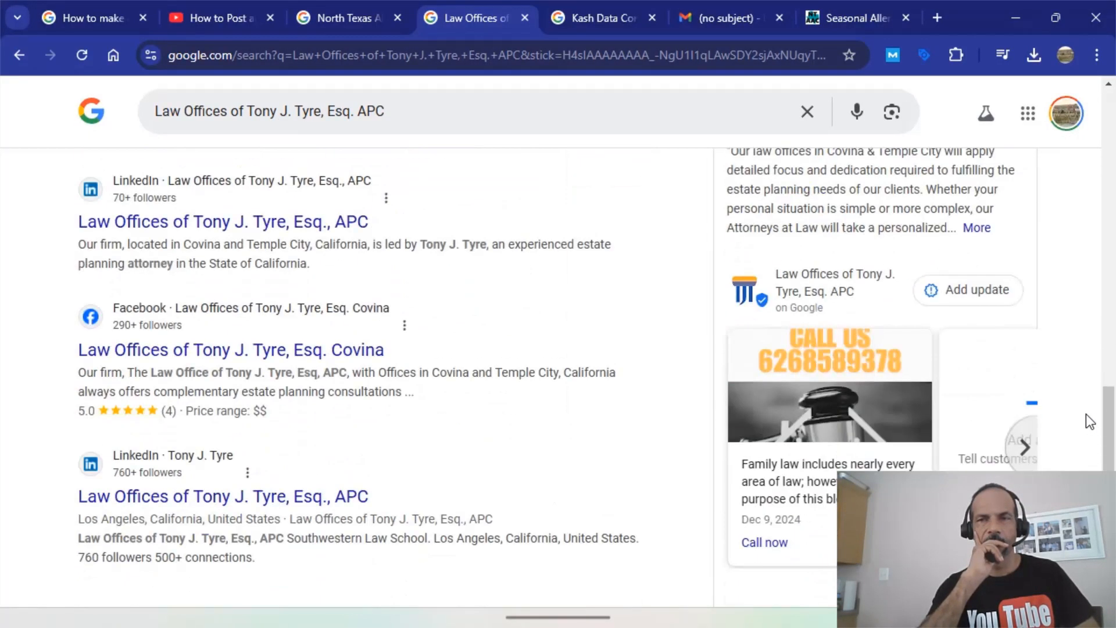
scroll(1088, 419, down, 5)
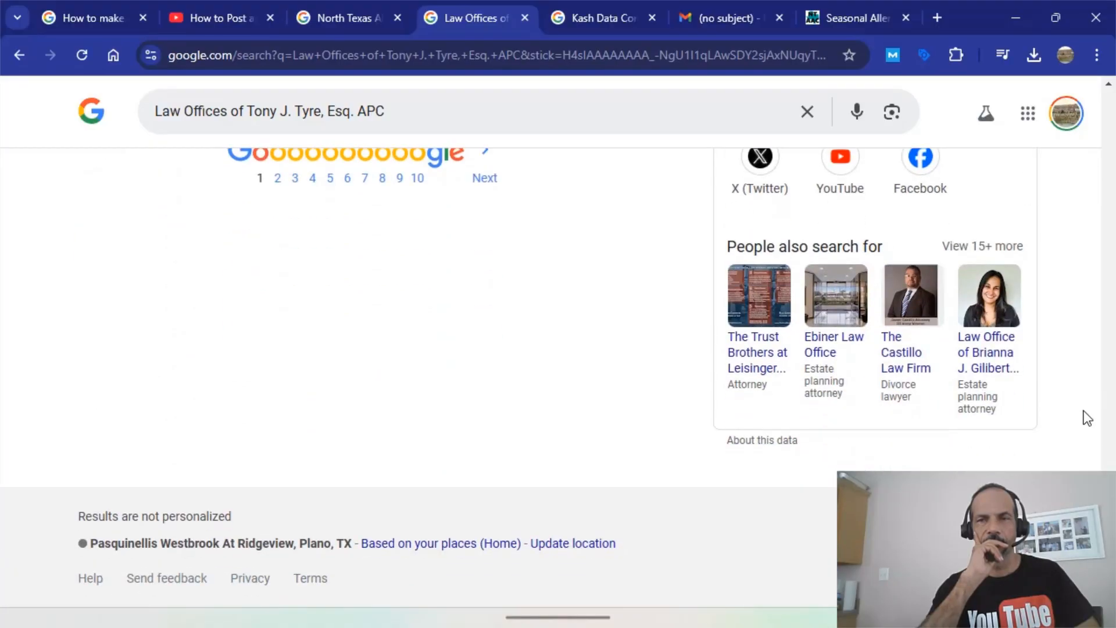
scroll(1086, 422, up, 9)
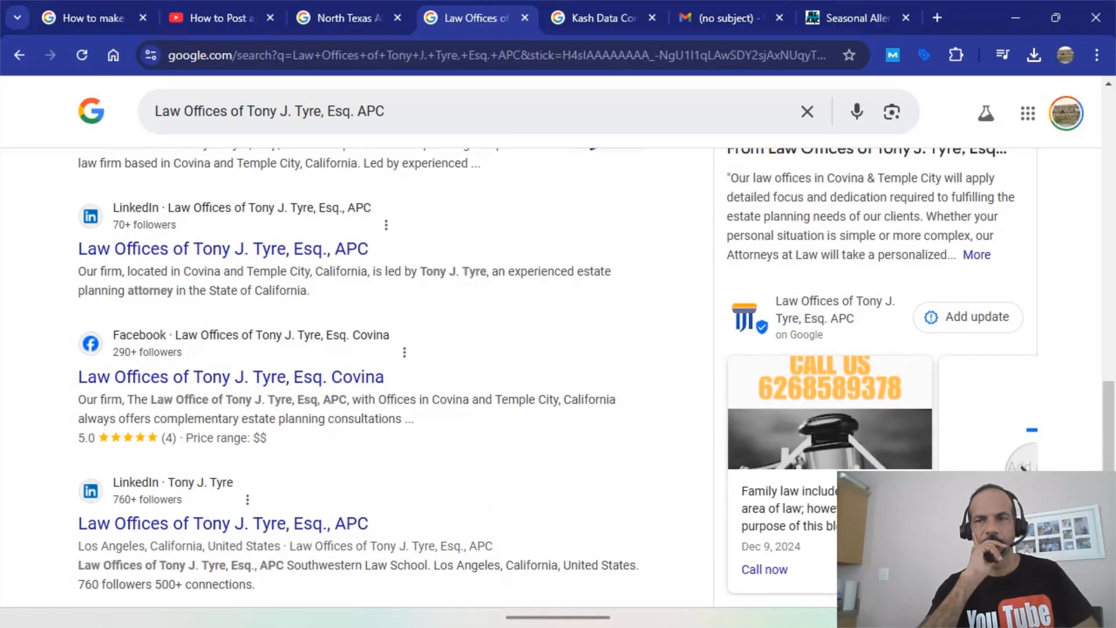
click(1022, 465)
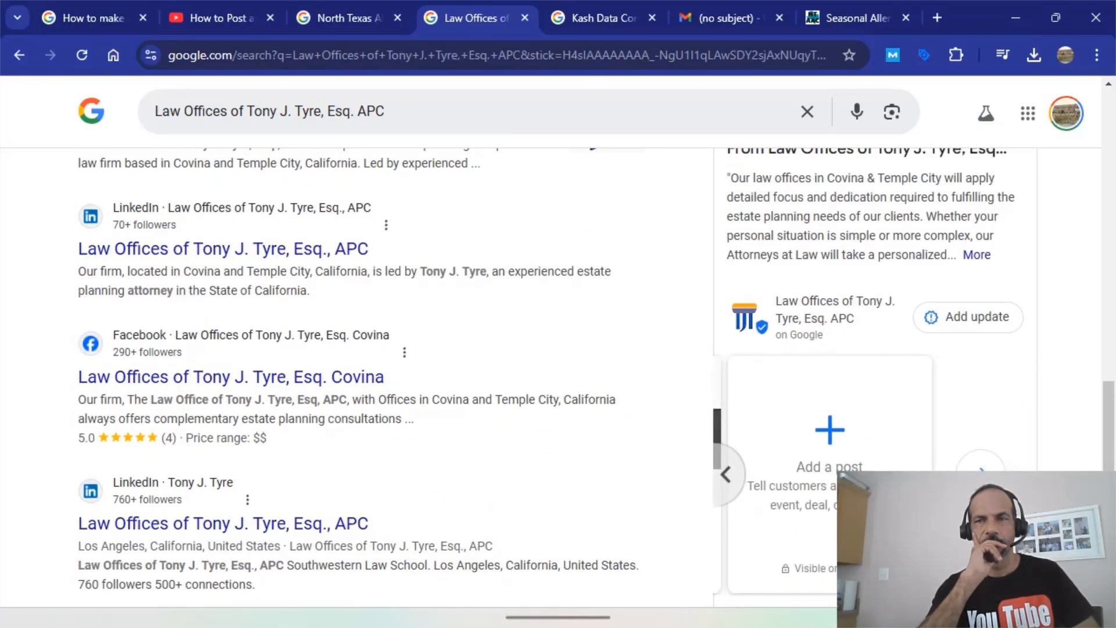
click(981, 474)
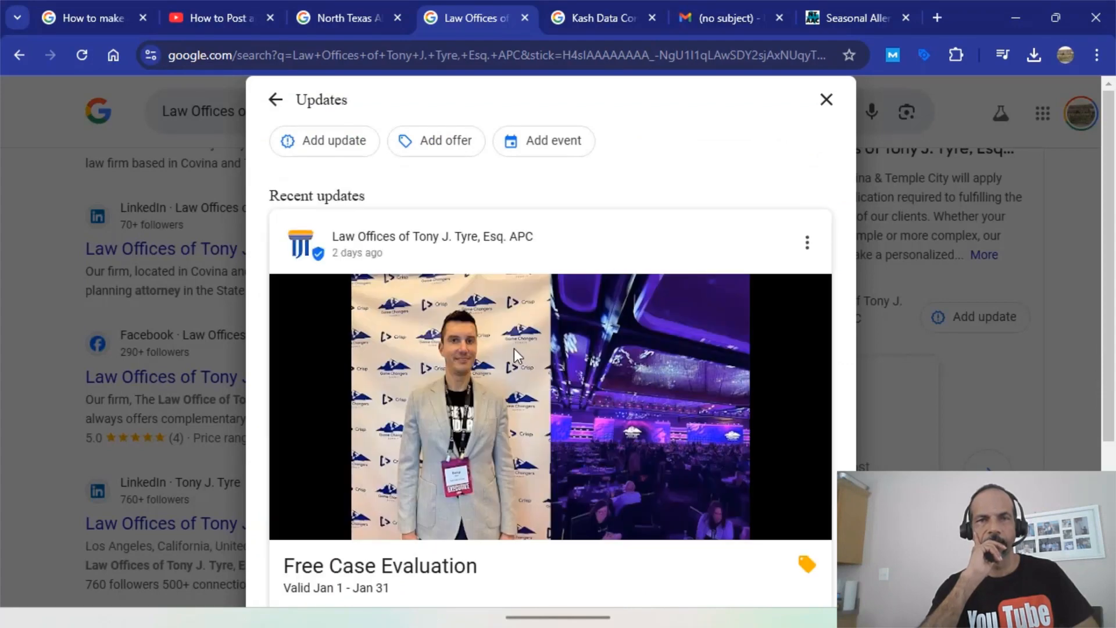
- Examine the Free Case Evaluation offer, reveal its redemption link and follow it to the Covina office's contact form
scroll(514, 347, down, 1)
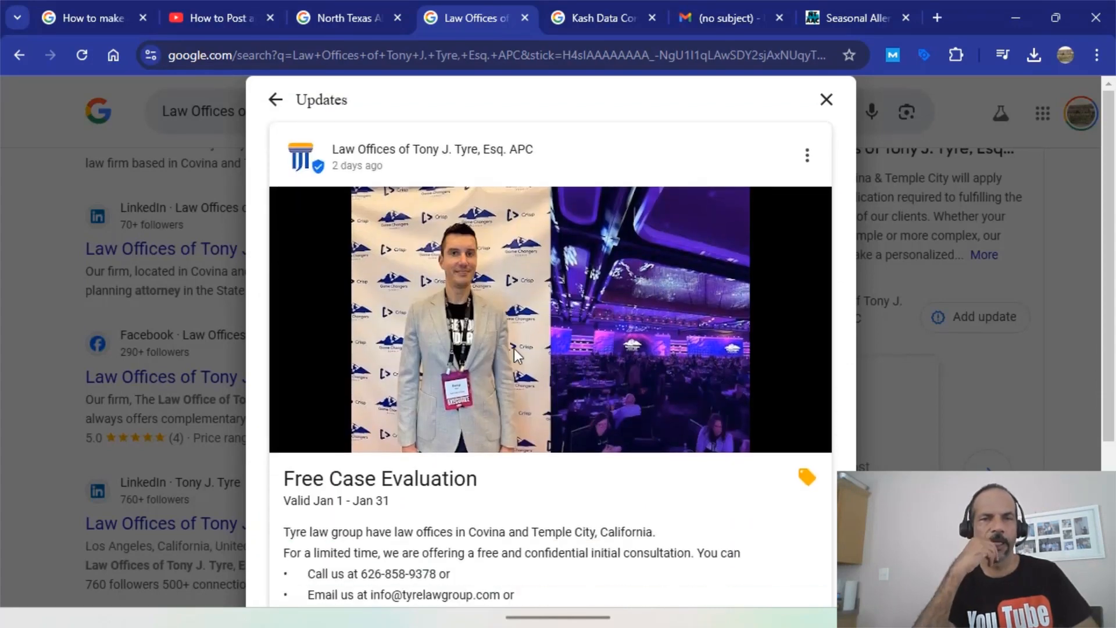
scroll(539, 409, down, 1)
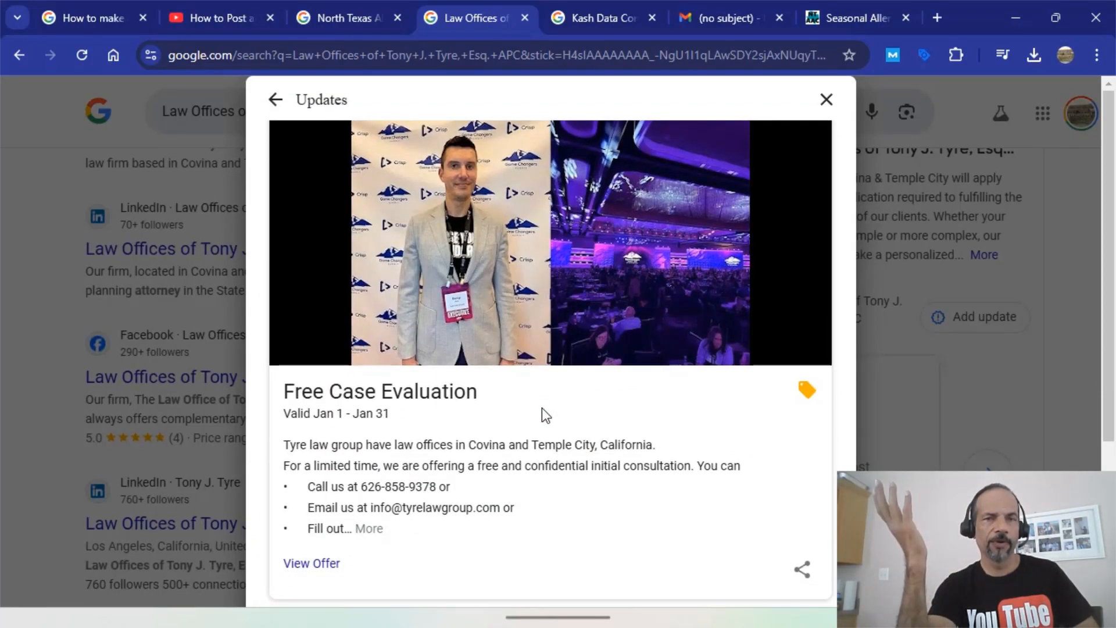
scroll(547, 434, down, 1)
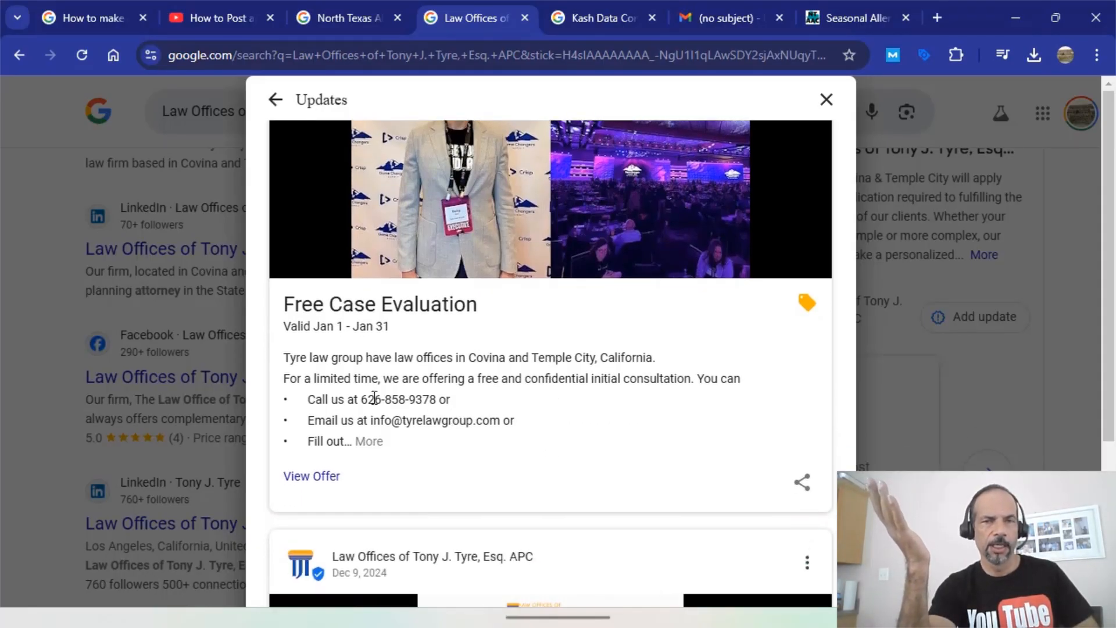
click(314, 477)
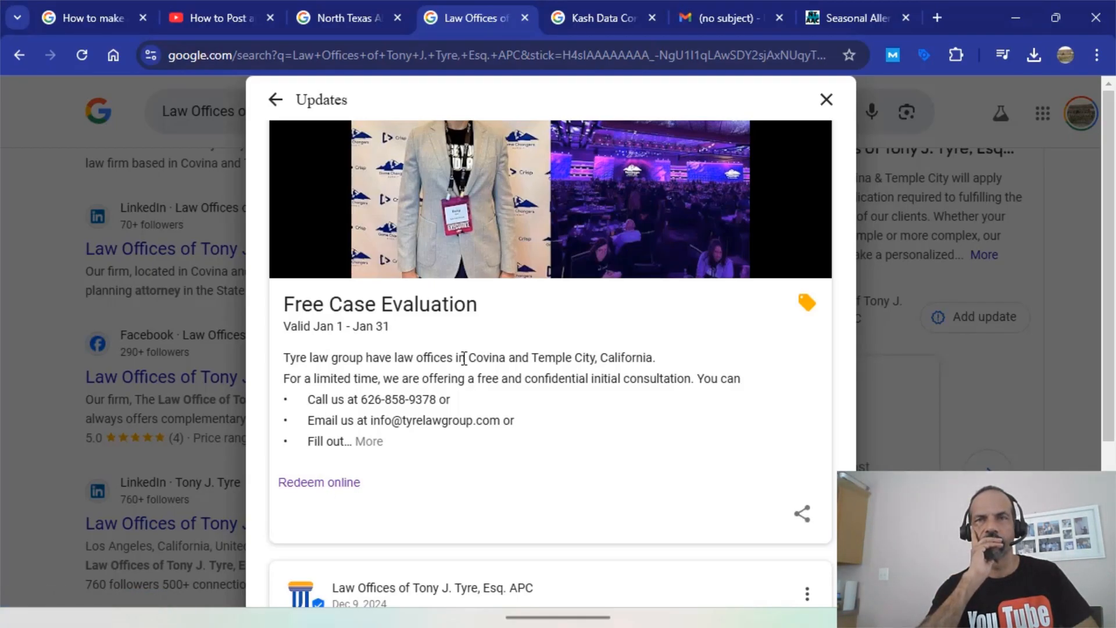
scroll(460, 354, down, 1)
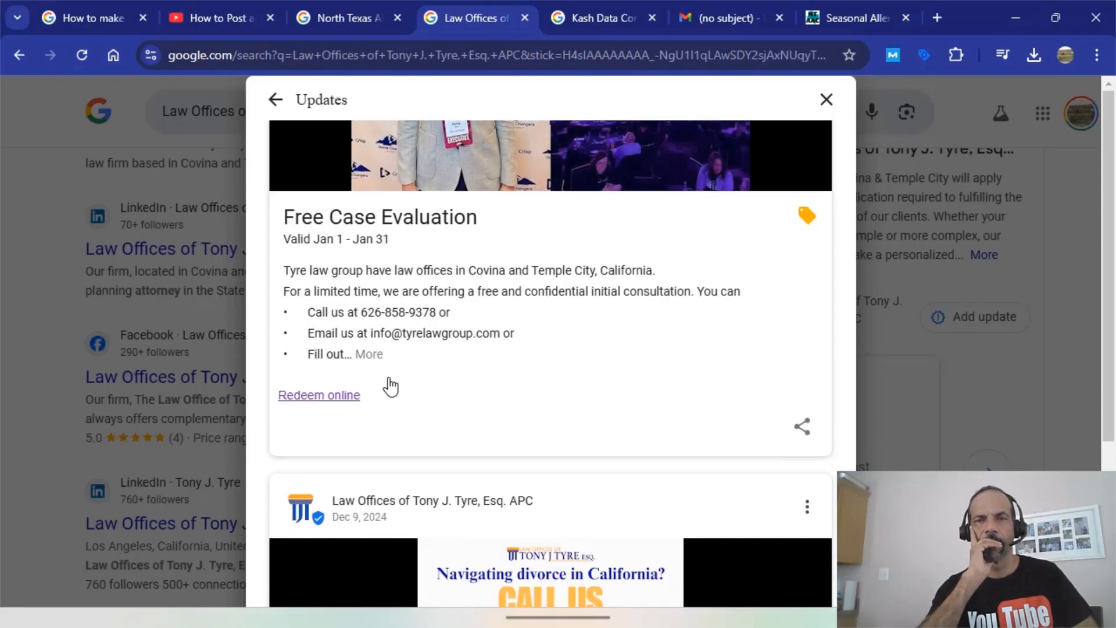
click(321, 396)
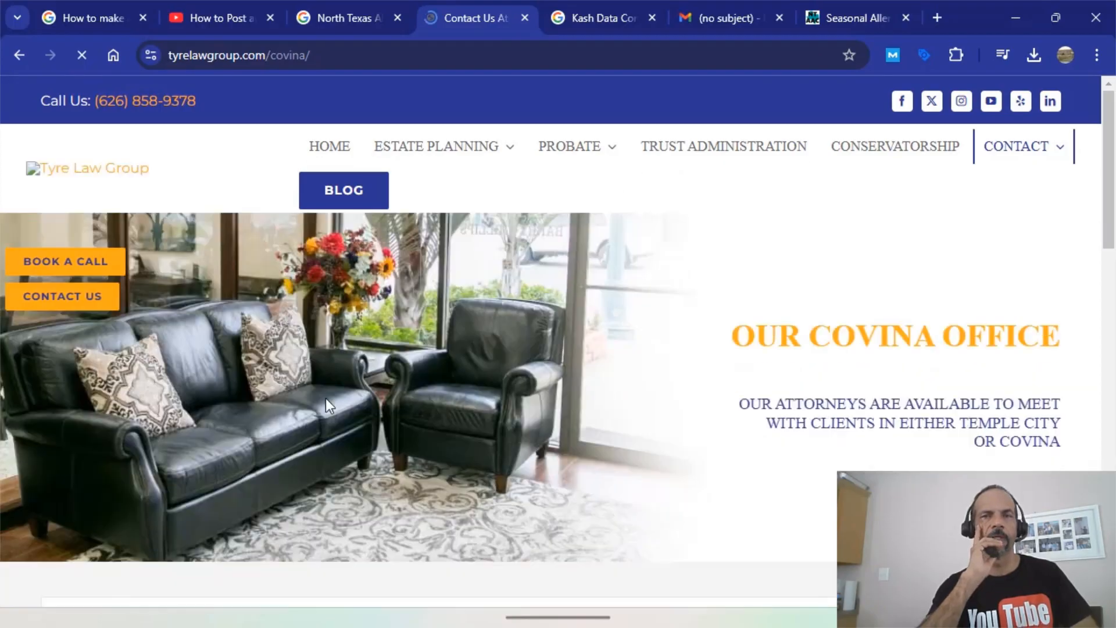
scroll(487, 357, down, 8)
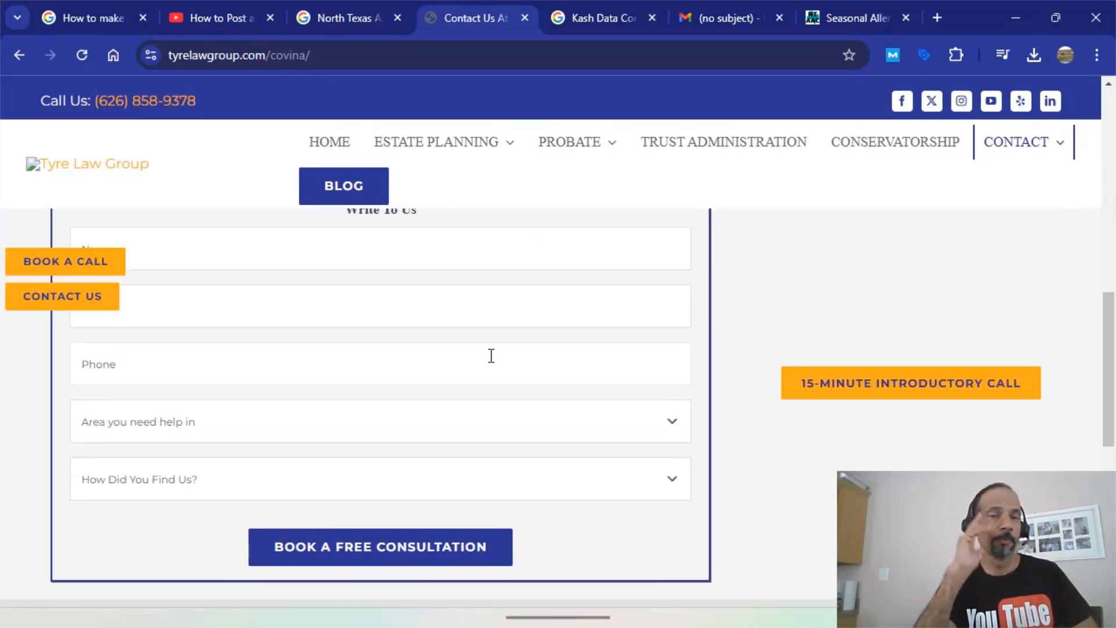
- Close the North Texas Allergy & Asthma Center updates and open the 20WestLegal profile from Business Profile Manager
click(364, 19)
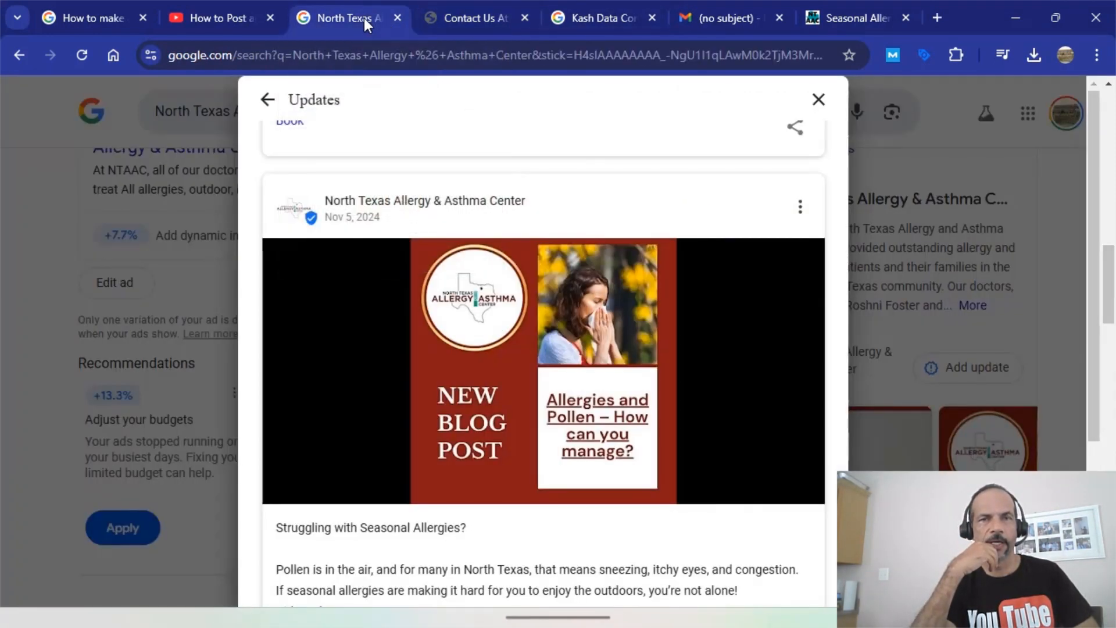
click(816, 102)
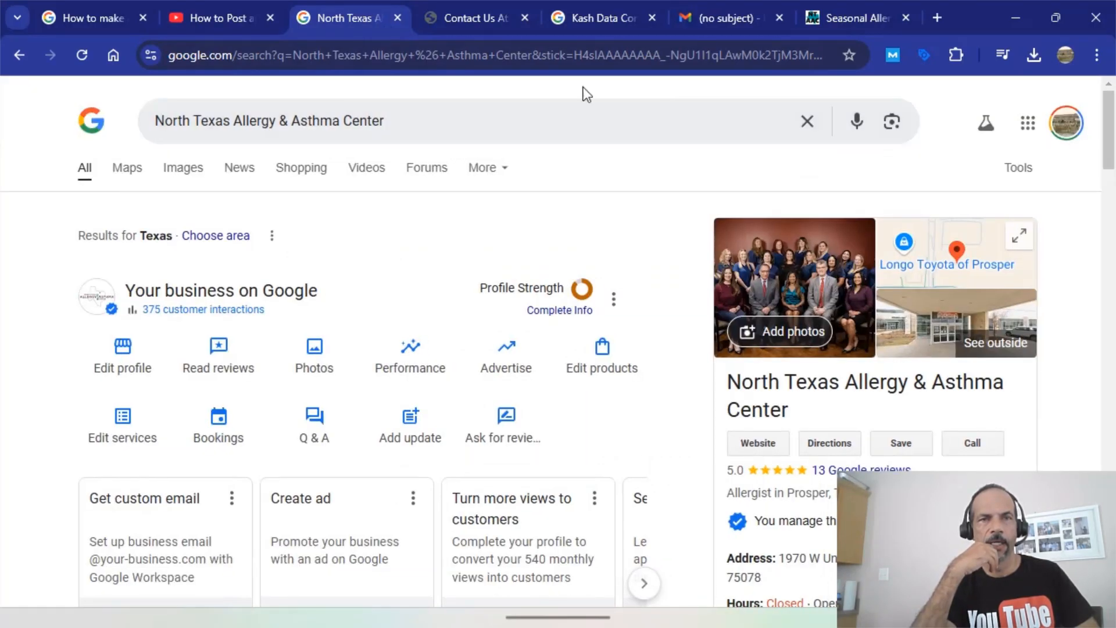
click(493, 57)
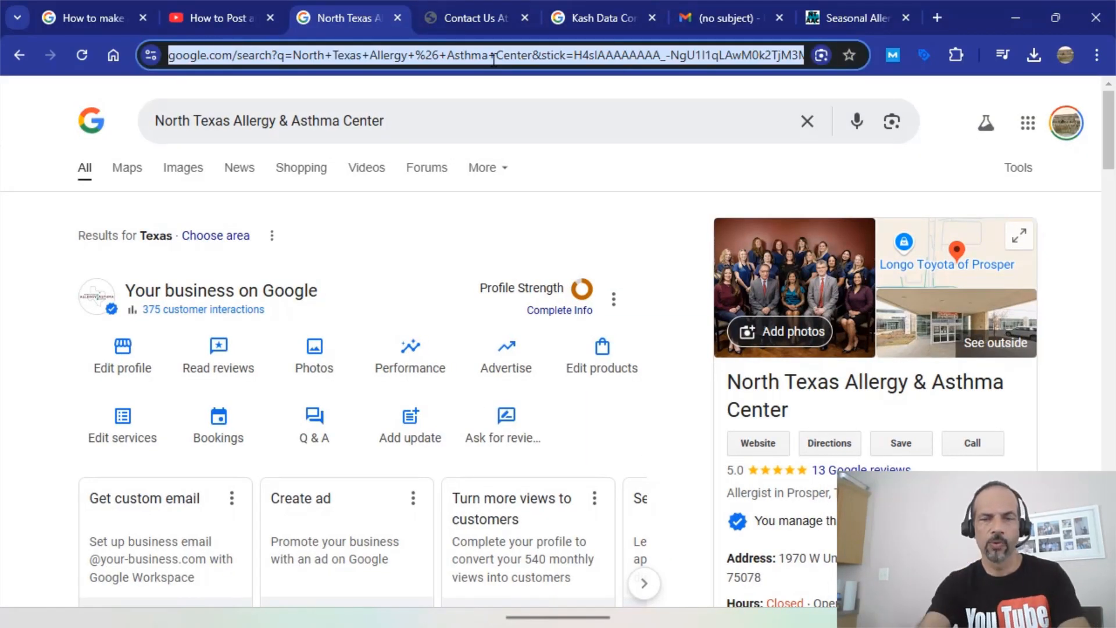
text(bu)
key(Return)
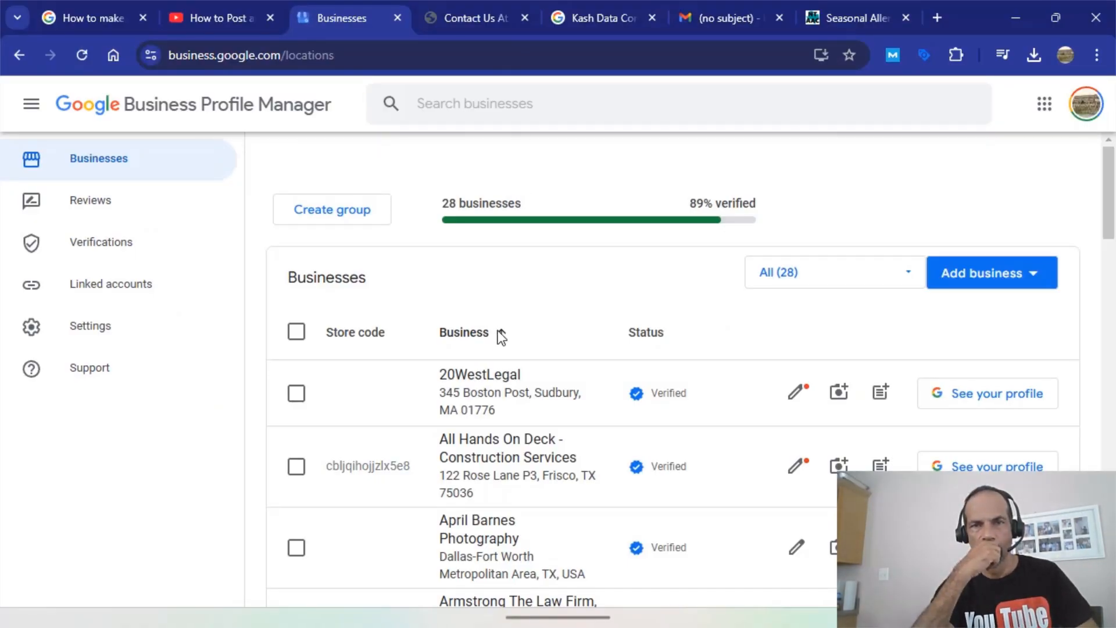
click(481, 393)
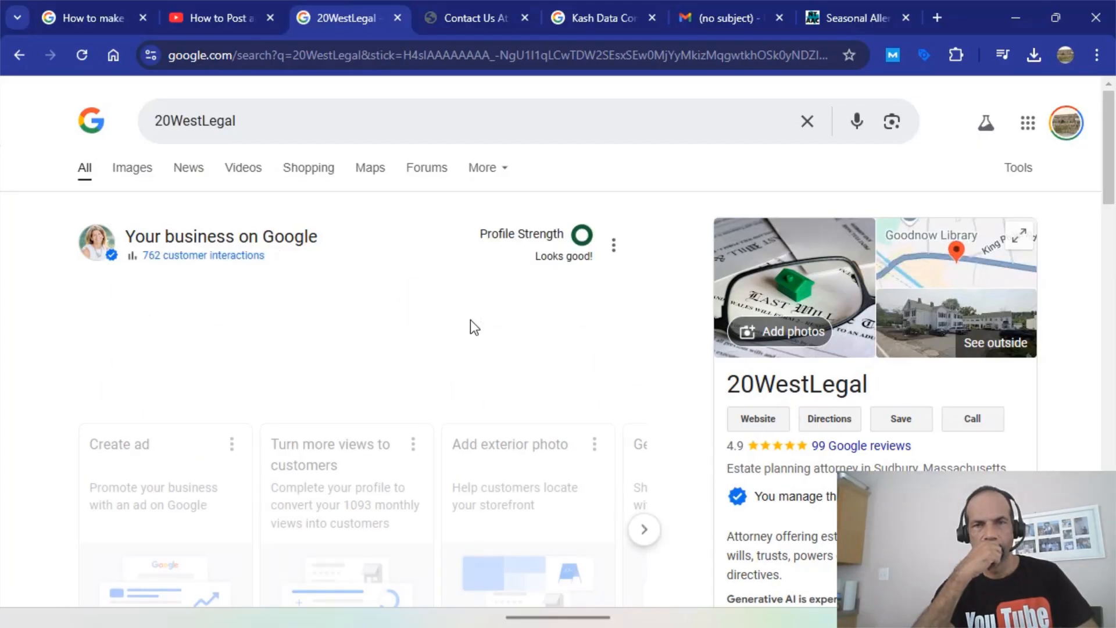
- Find the "Webinar on estate planning" event among 20WestLegal's posts and examine its full description and sign-up link
scroll(1037, 417, down, 15)
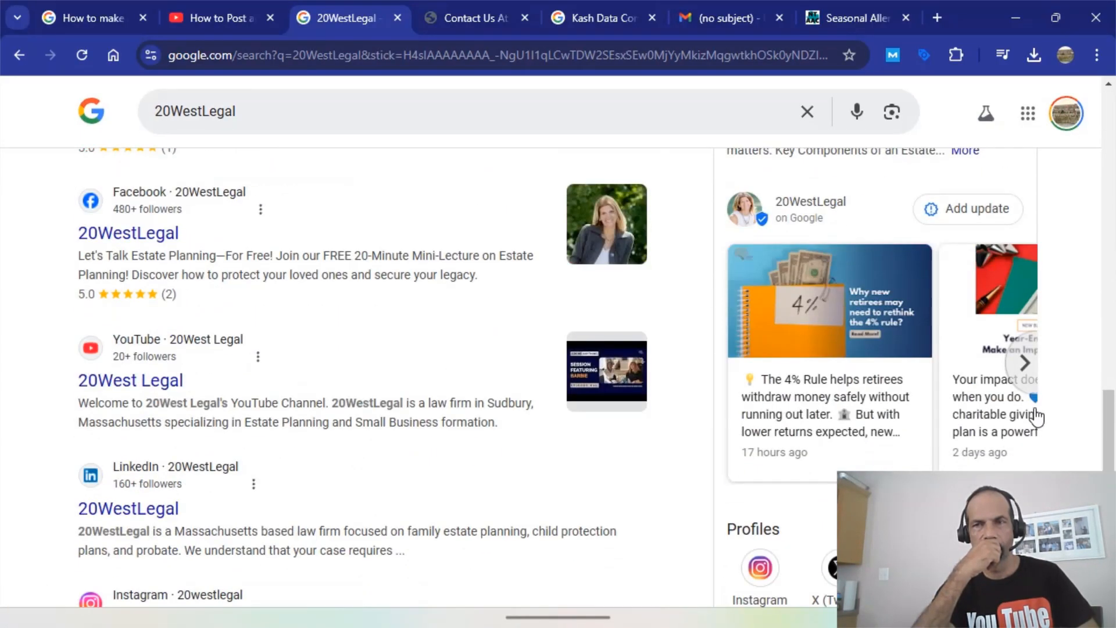
click(1027, 365)
click(1025, 364)
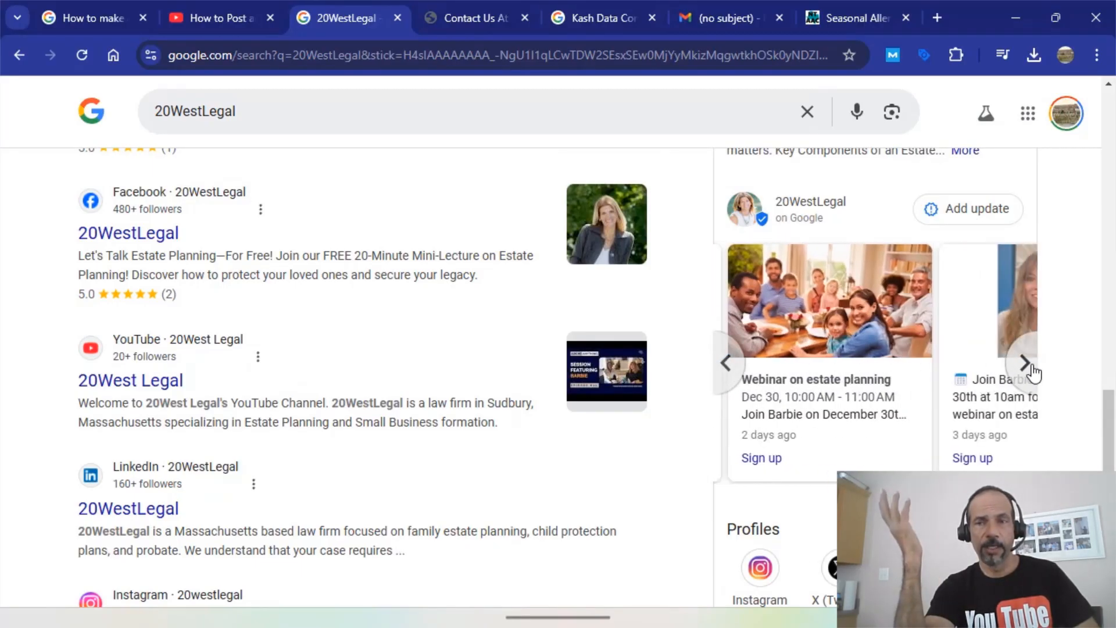
click(813, 407)
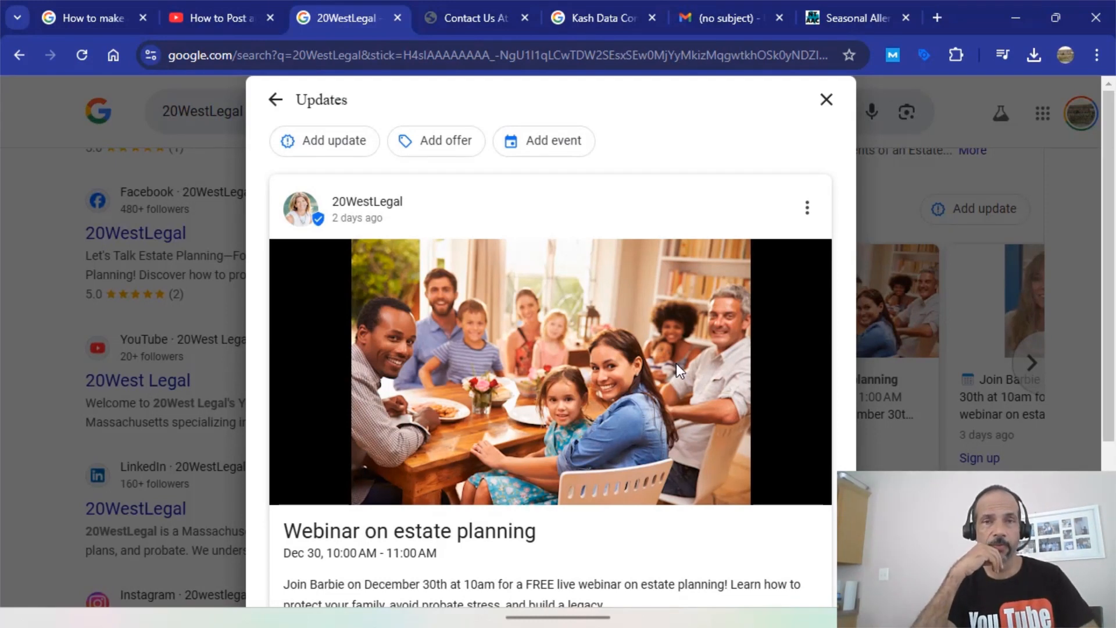
scroll(644, 400, down, 6)
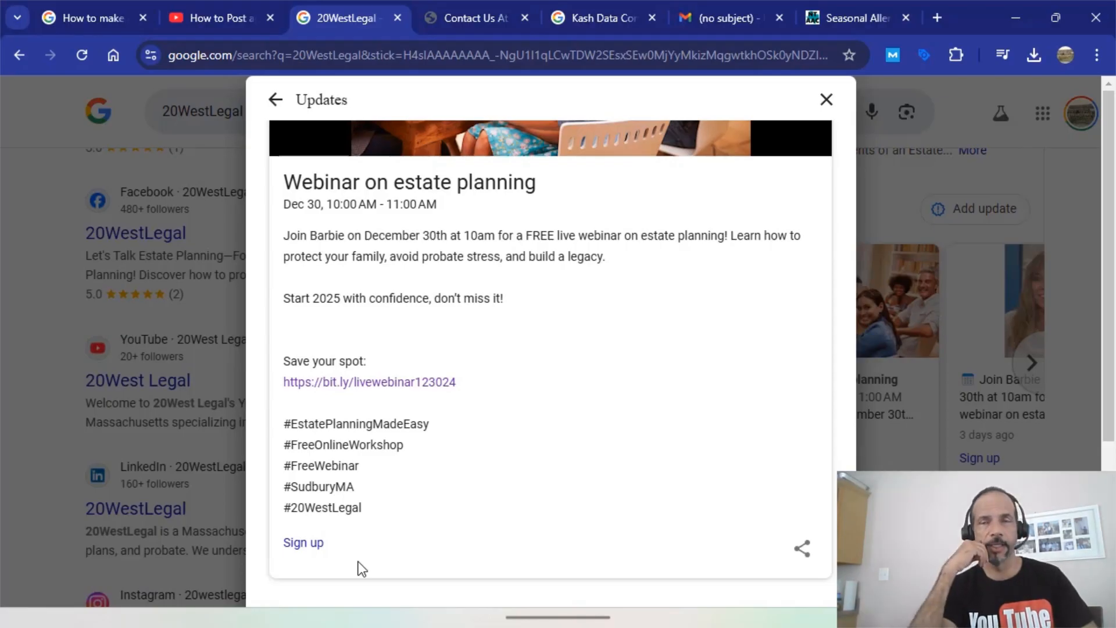
- Switch to PowerPoint, show slide 4 and select the highlighted text about 50% off GBP services
mouse_move(558, 625)
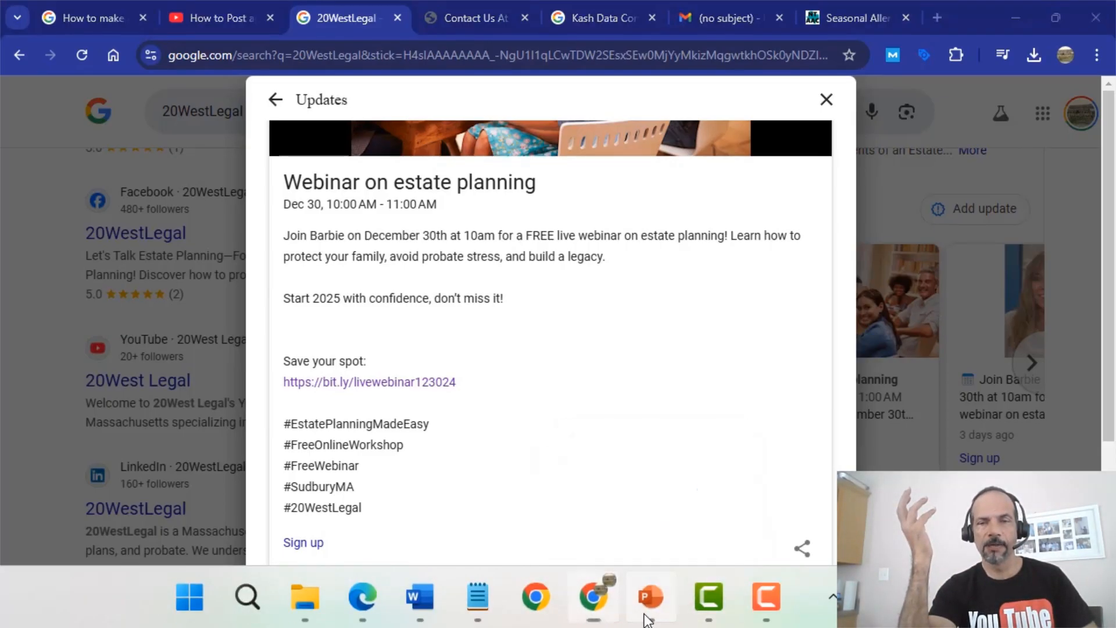
click(651, 597)
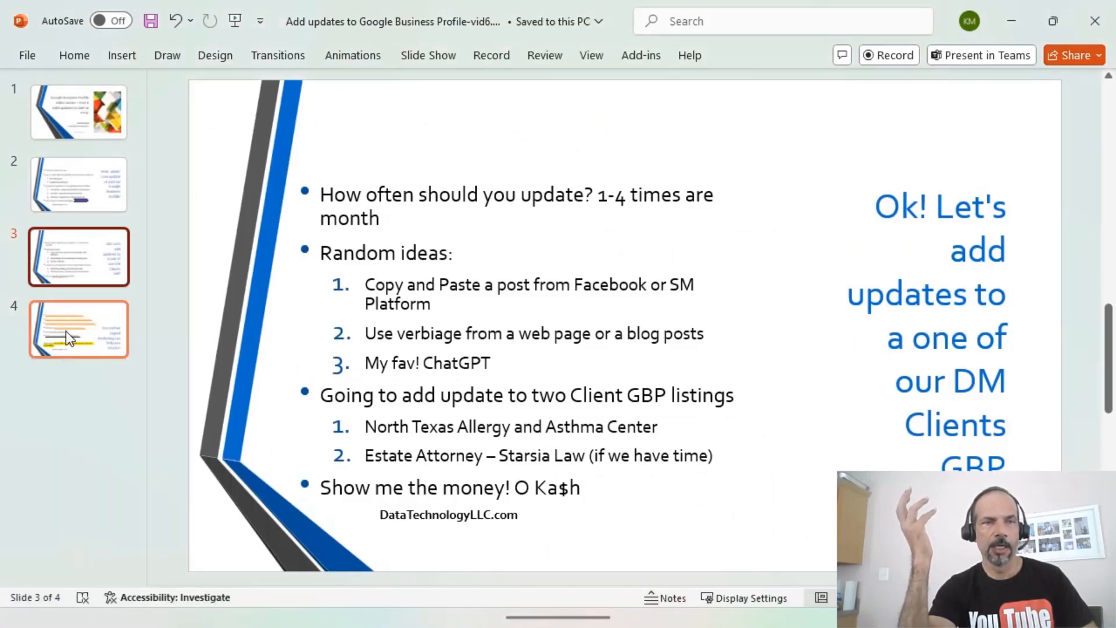
click(65, 331)
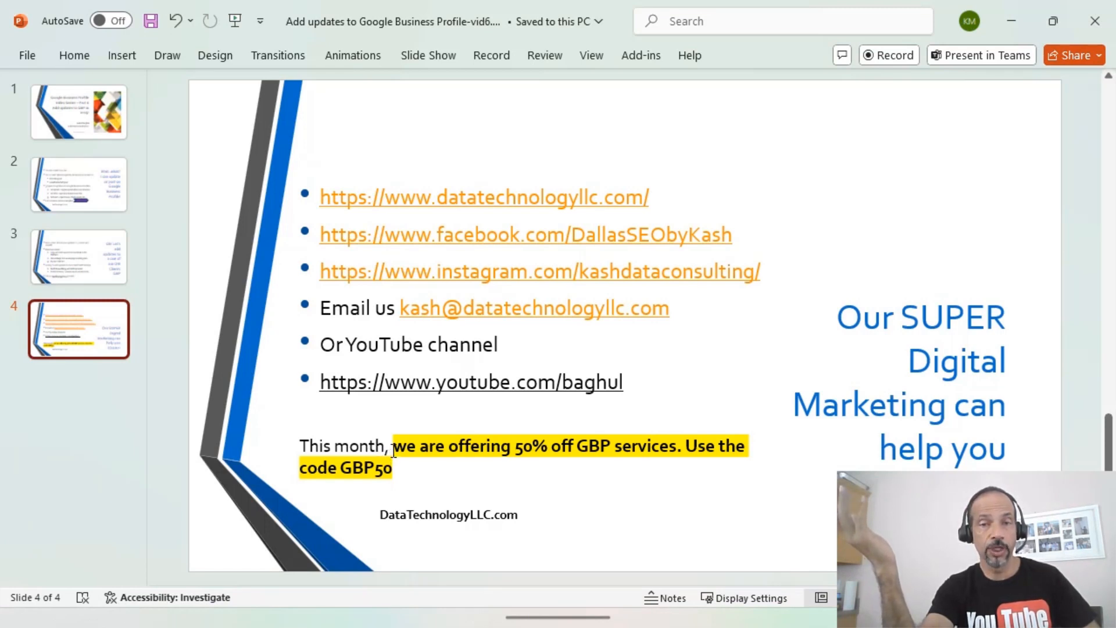
drag(393, 455, 410, 476)
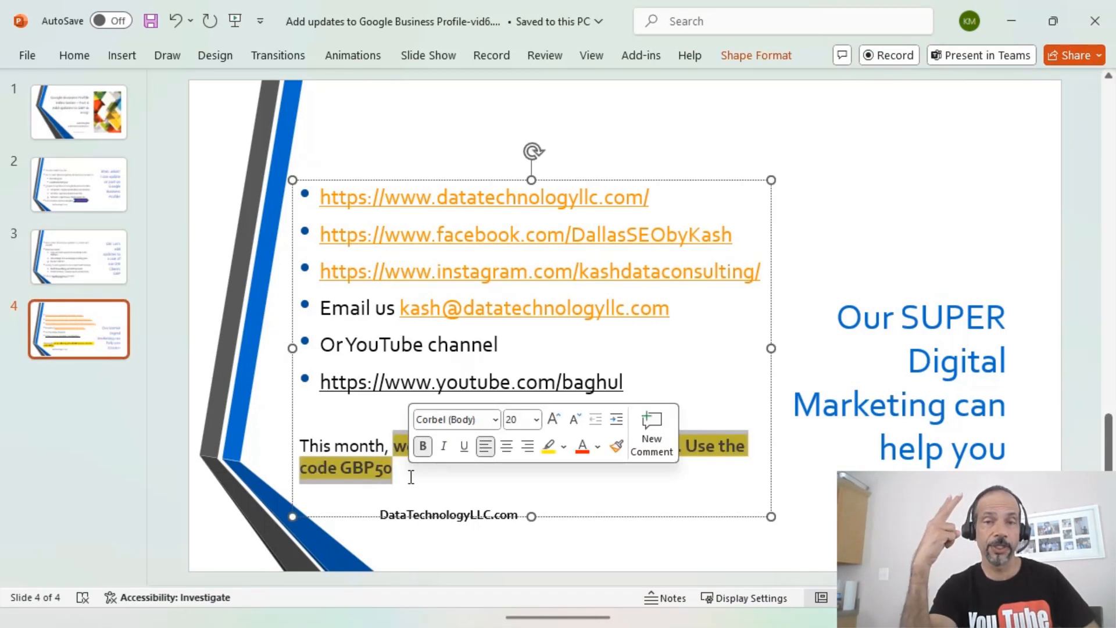
mouse_move(477, 602)
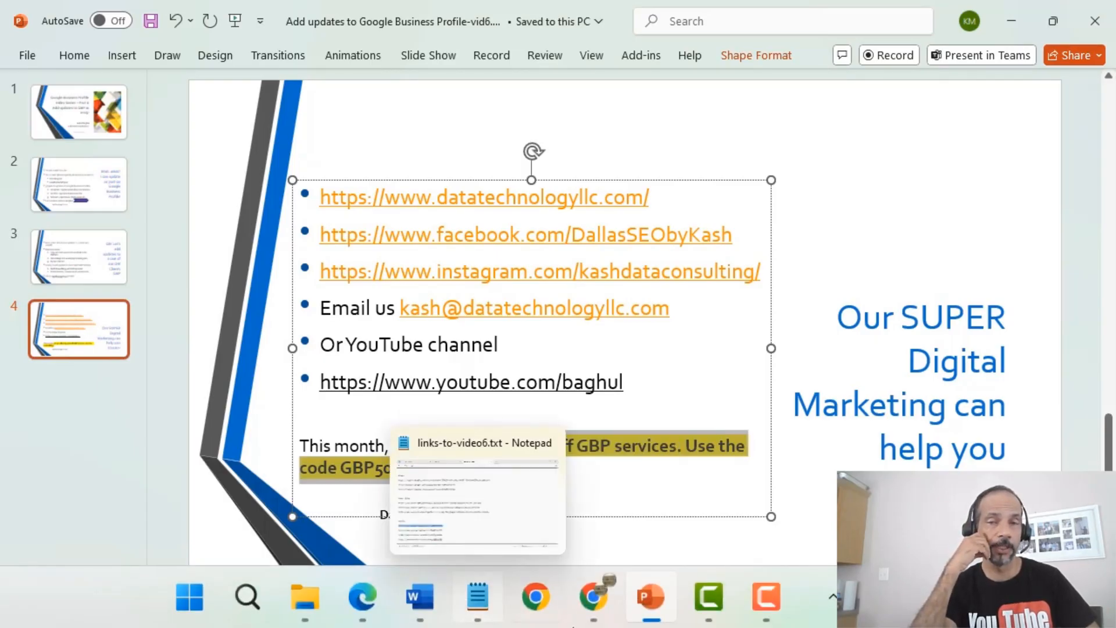
mouse_move(634, 556)
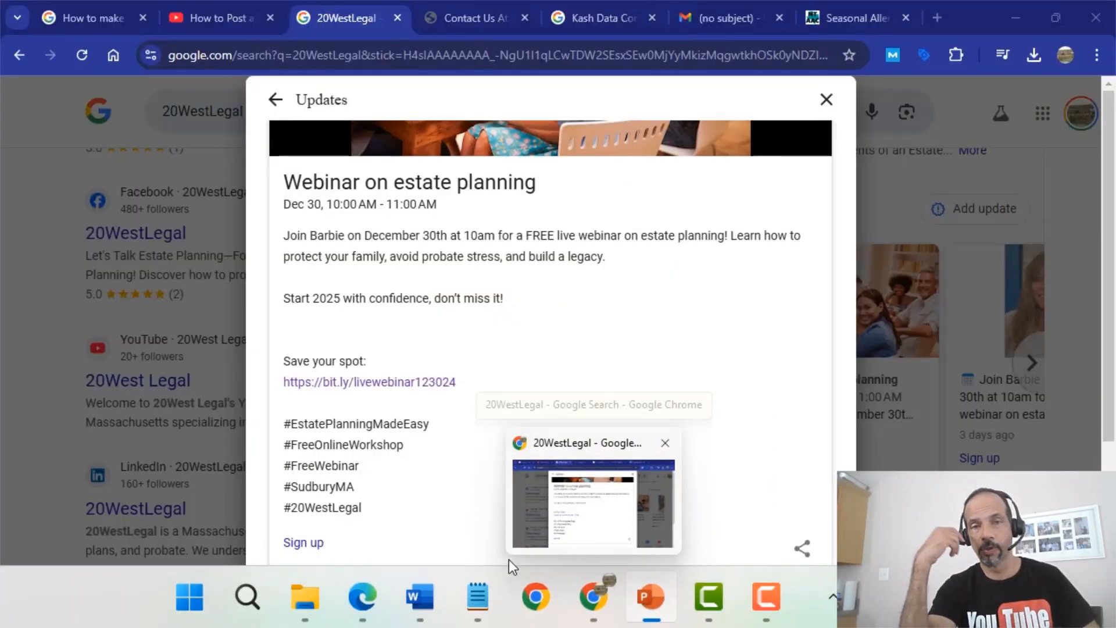